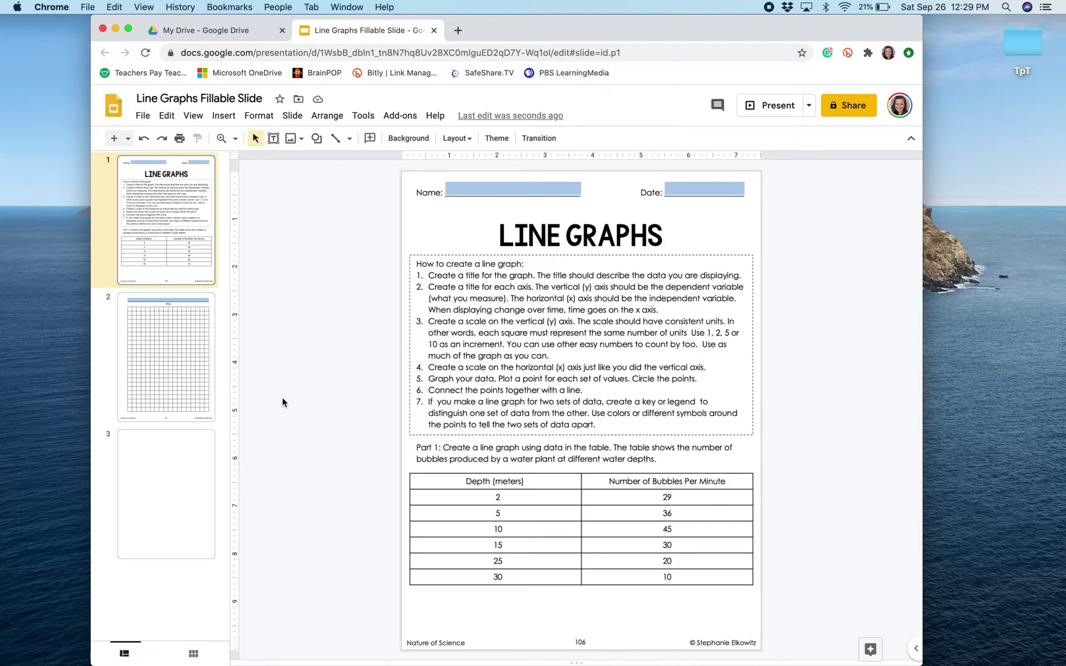
# Step: Review the worksheet and grid slides, and insert a line chart on the blank third slide
pyautogui.click(189, 335)
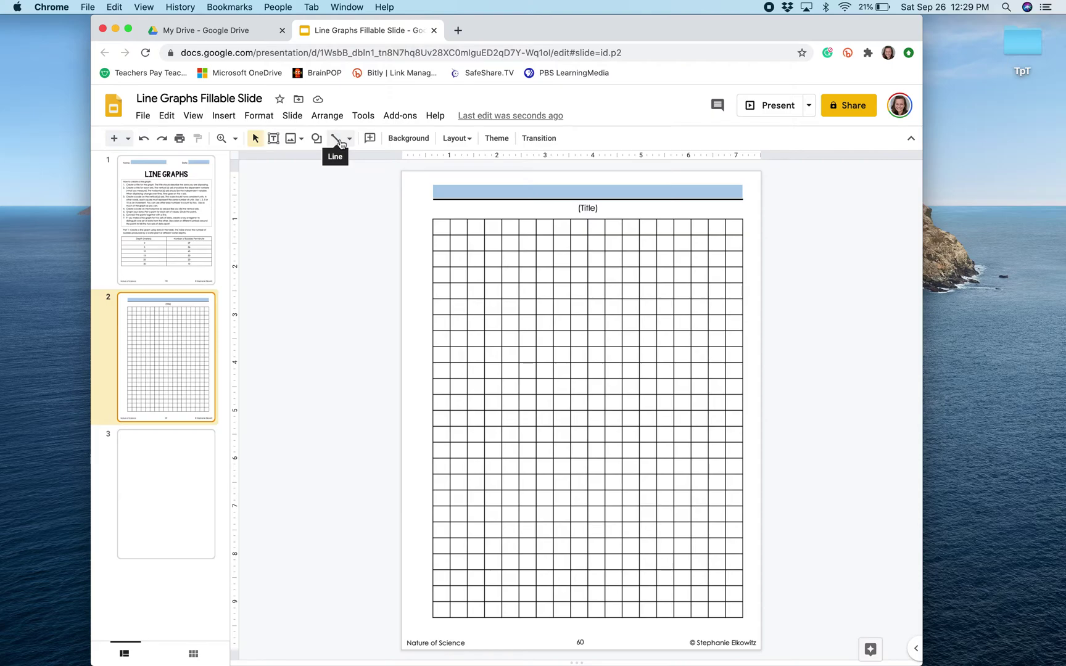
pyautogui.click(149, 190)
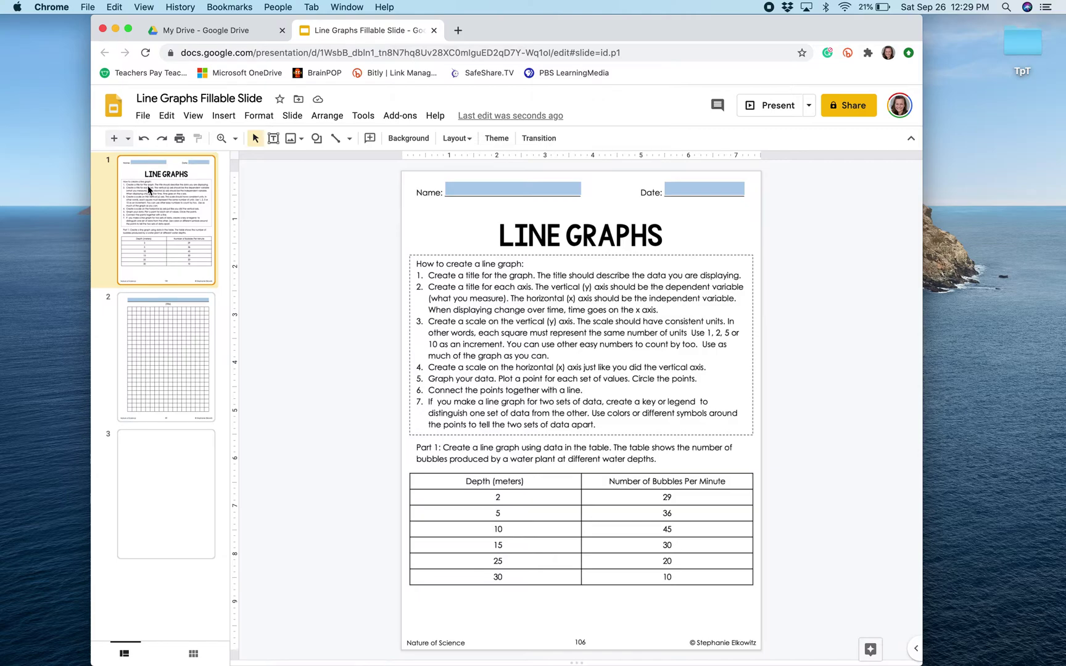
pyautogui.click(173, 479)
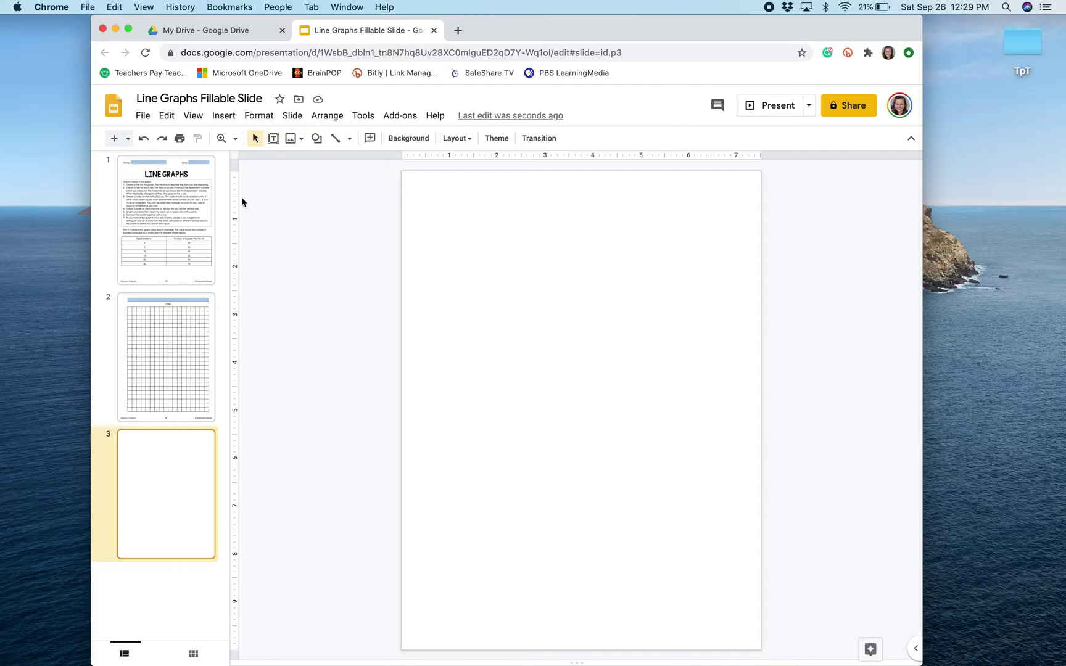
pyautogui.click(222, 116)
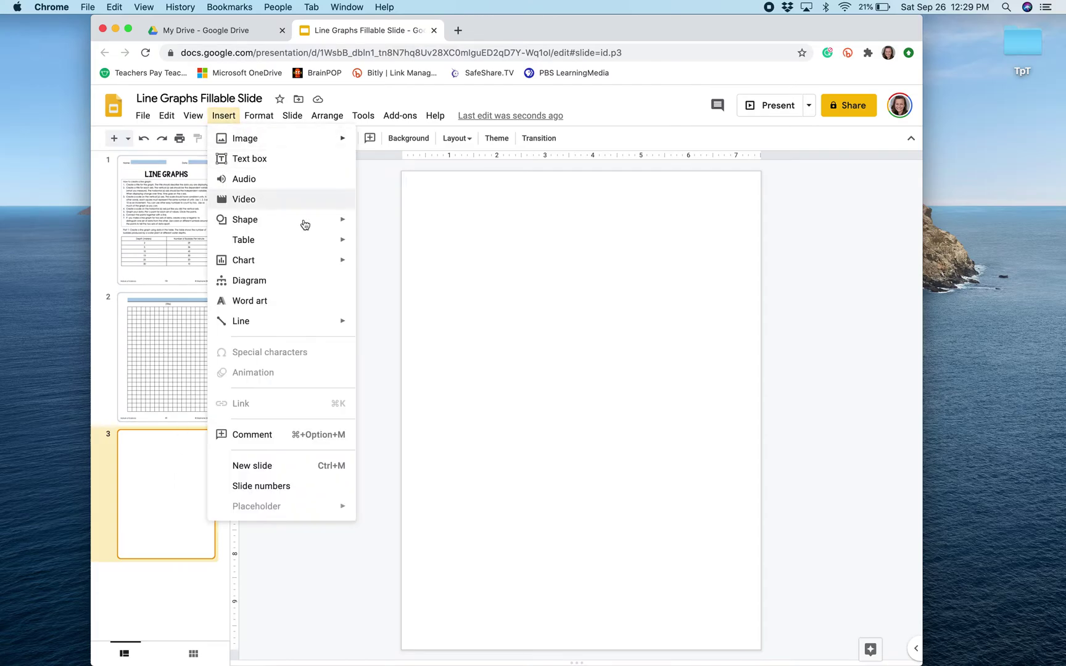
pyautogui.click(322, 262)
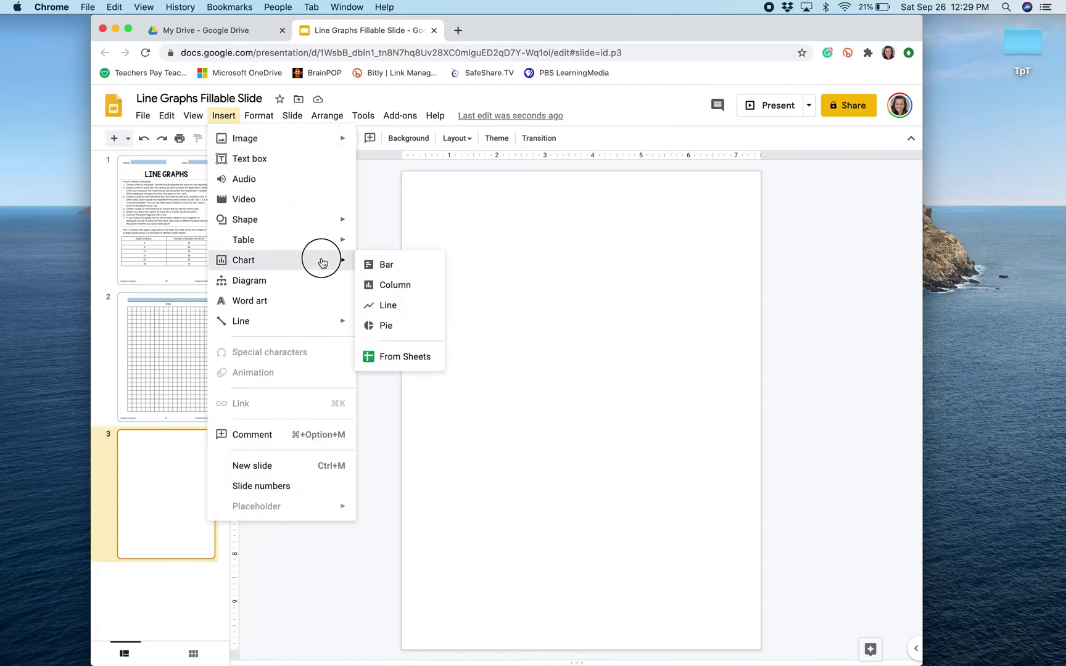
pyautogui.click(420, 306)
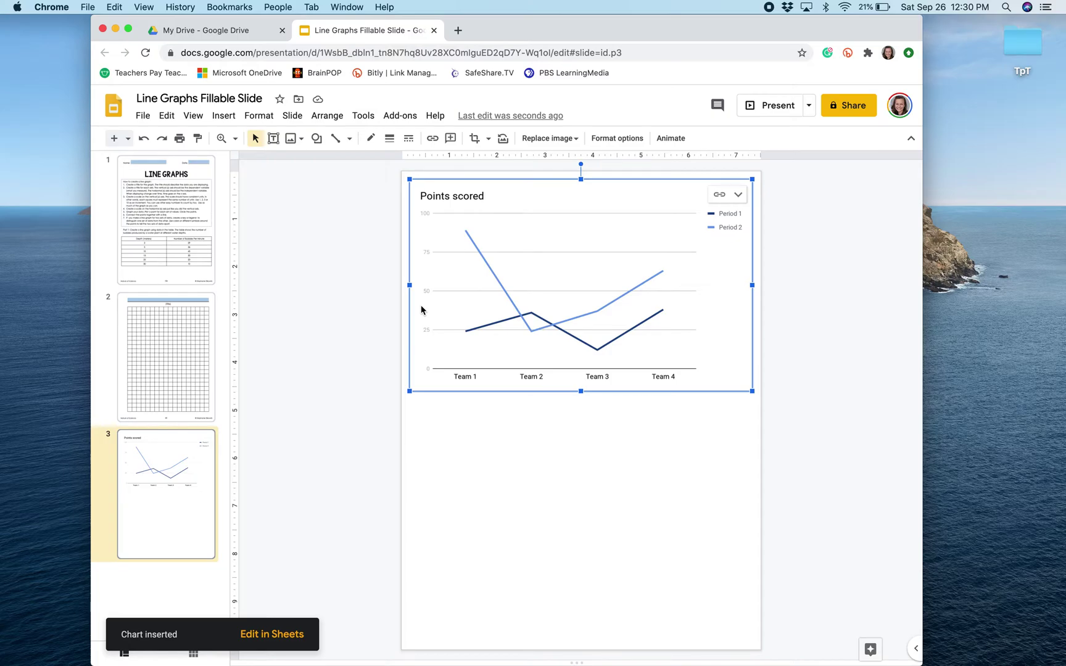
pyautogui.click(616, 492)
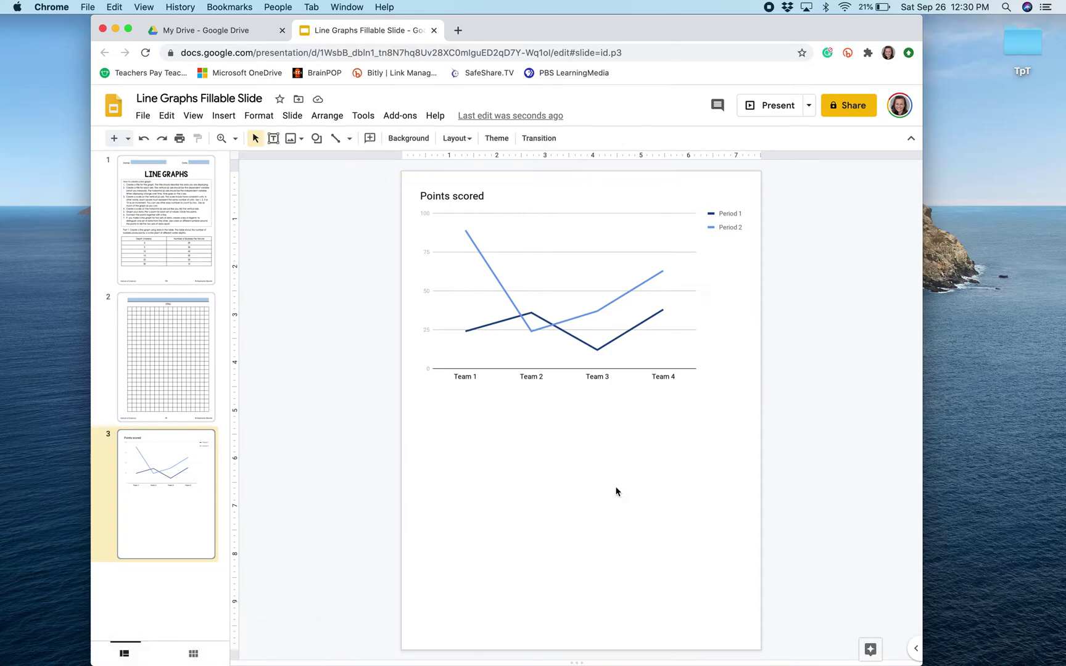
# Step: Open the source spreadsheet linked to the line chart on the third slide
pyautogui.click(590, 225)
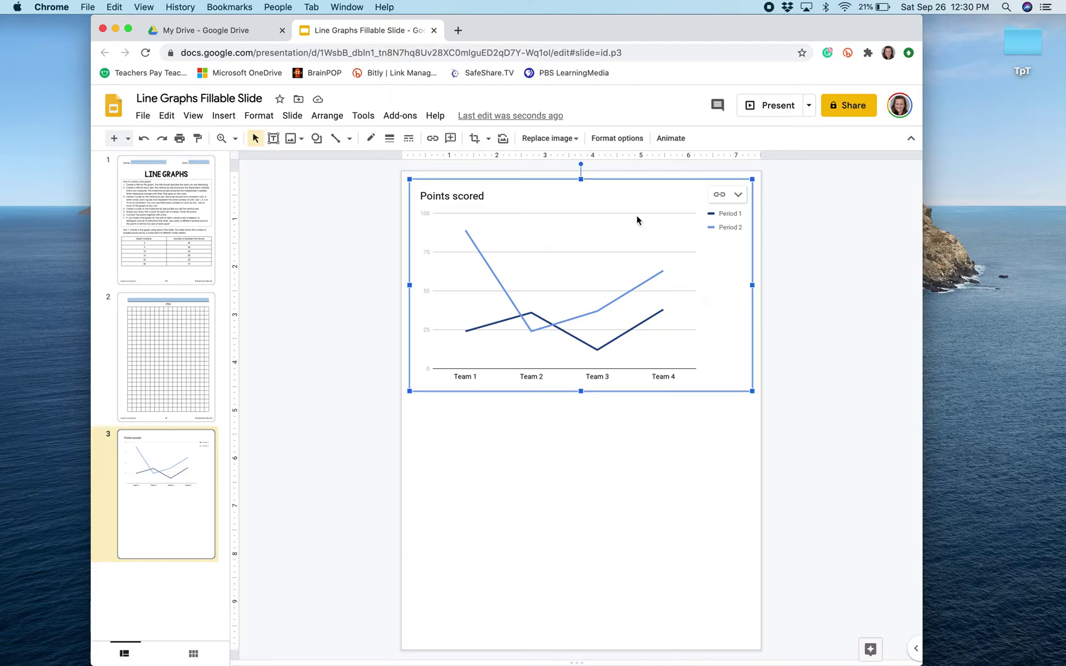
pyautogui.click(739, 196)
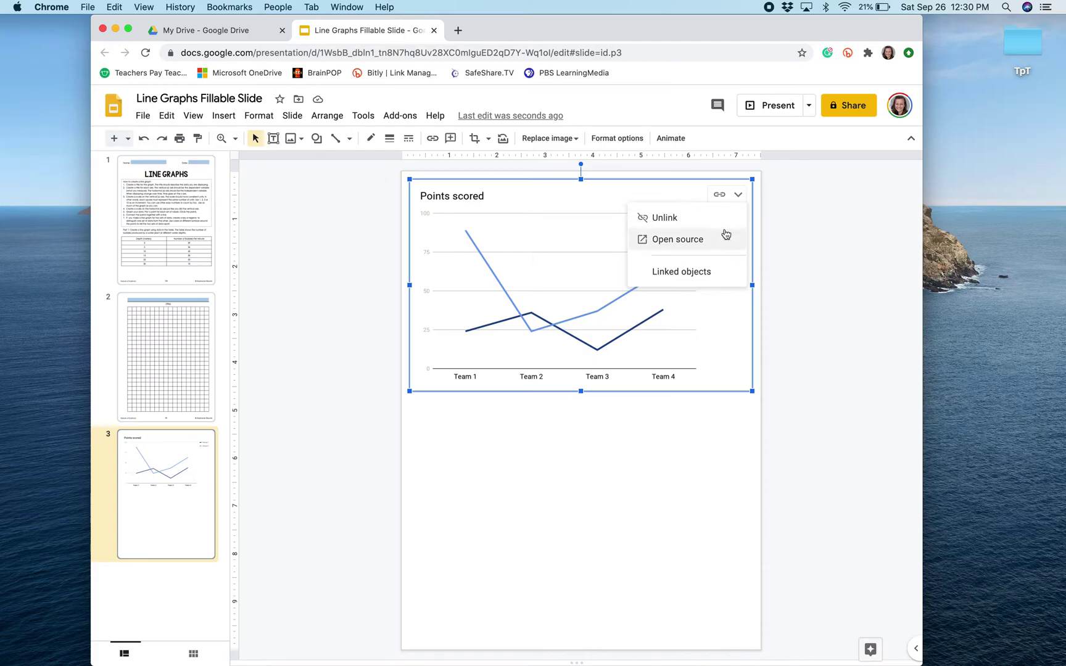
pyautogui.click(725, 237)
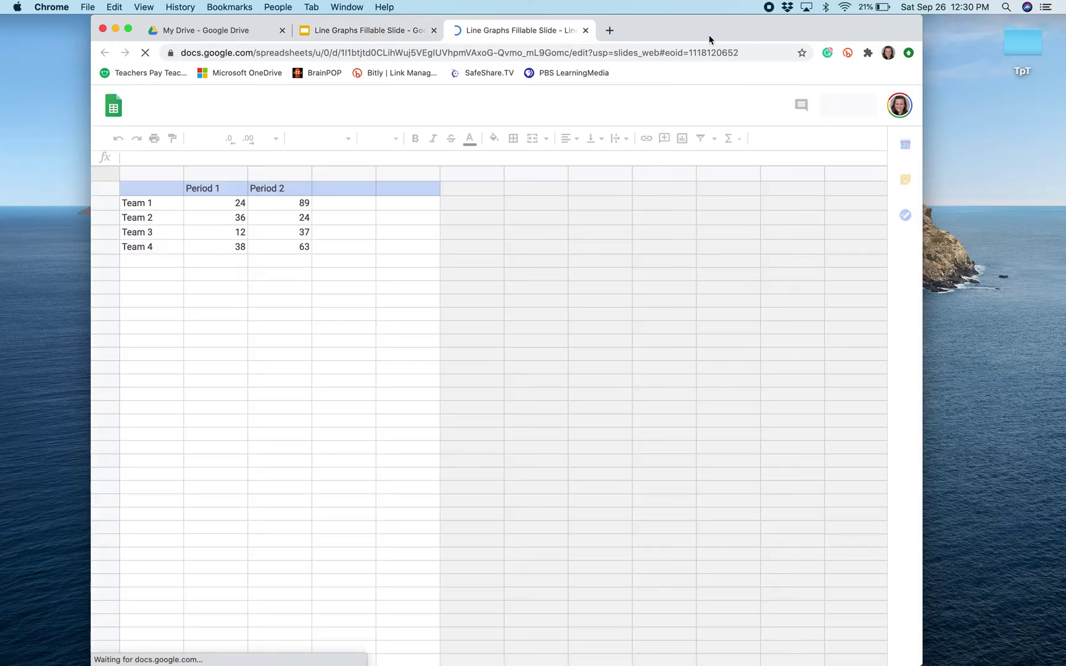
# Step: Place the chart spreadsheet in its own window beside the presentation, and display the slide with the depth and bubbles table
pyautogui.moveTo(708, 33); pyautogui.dragTo(602, 23)
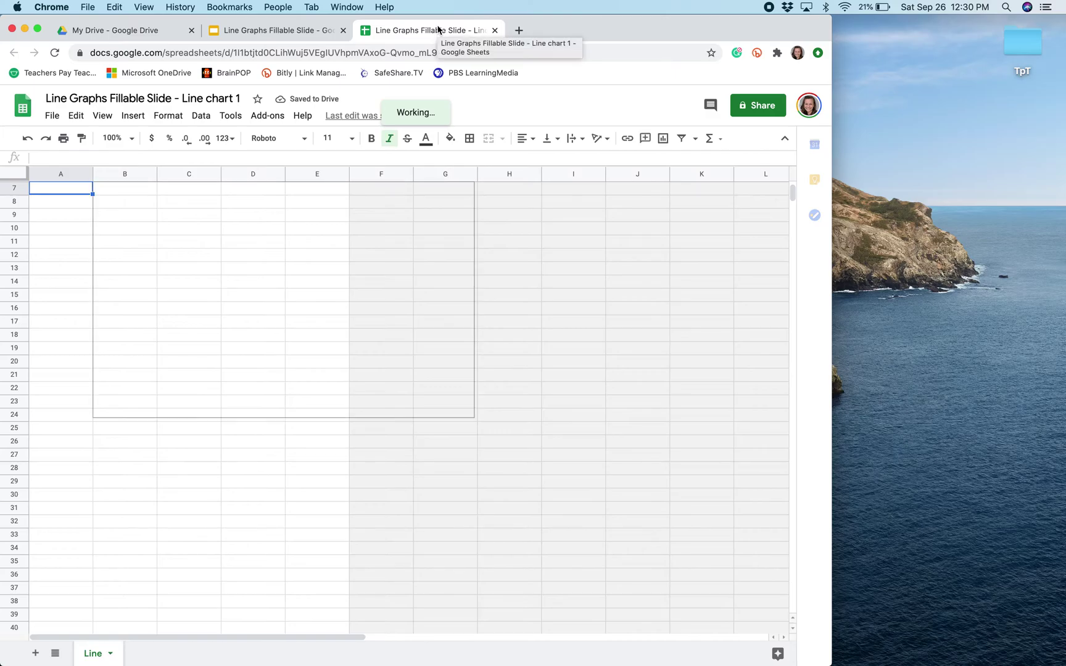
pyautogui.scroll(3, 377, 302)
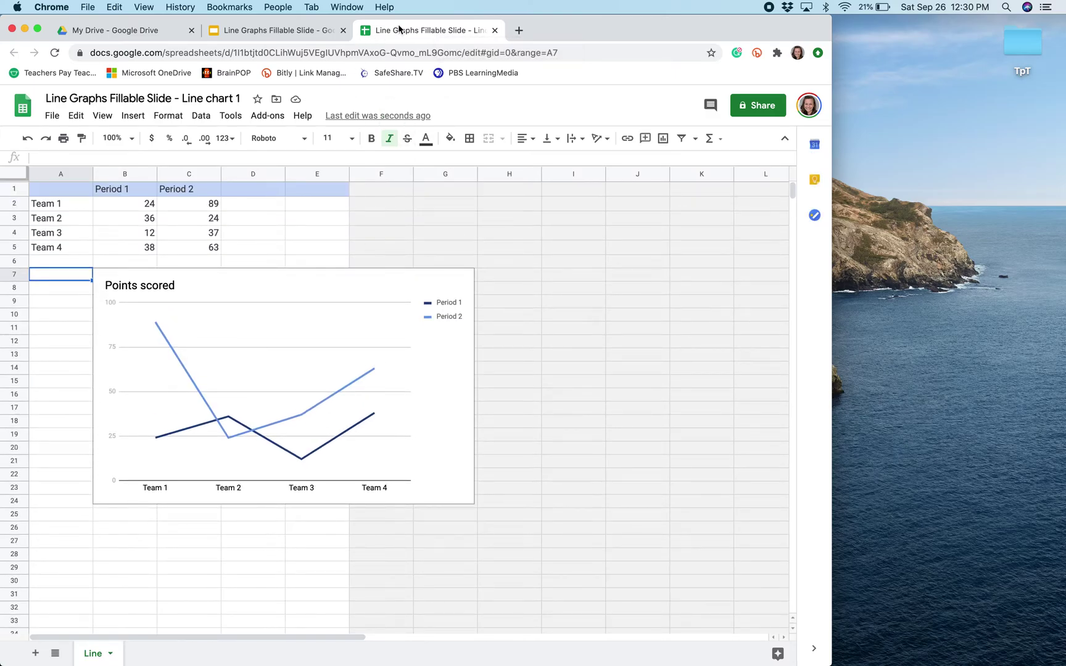
pyautogui.moveTo(436, 27); pyautogui.dragTo(969, 30)
pyautogui.moveTo(236, 250); pyautogui.dragTo(512, 245)
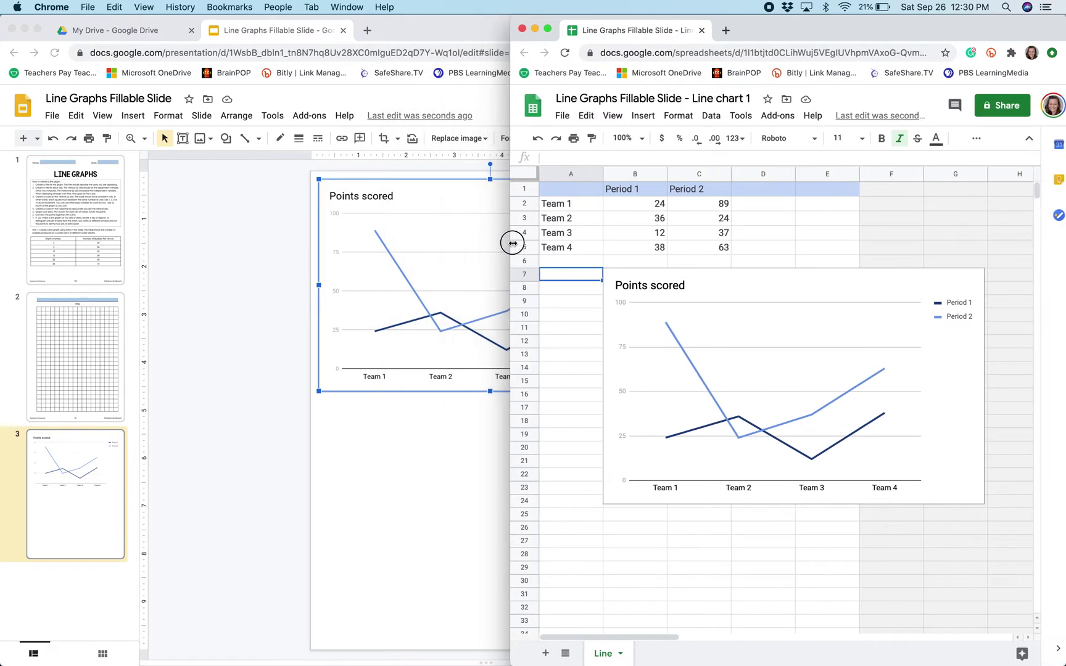
pyautogui.click(452, 24)
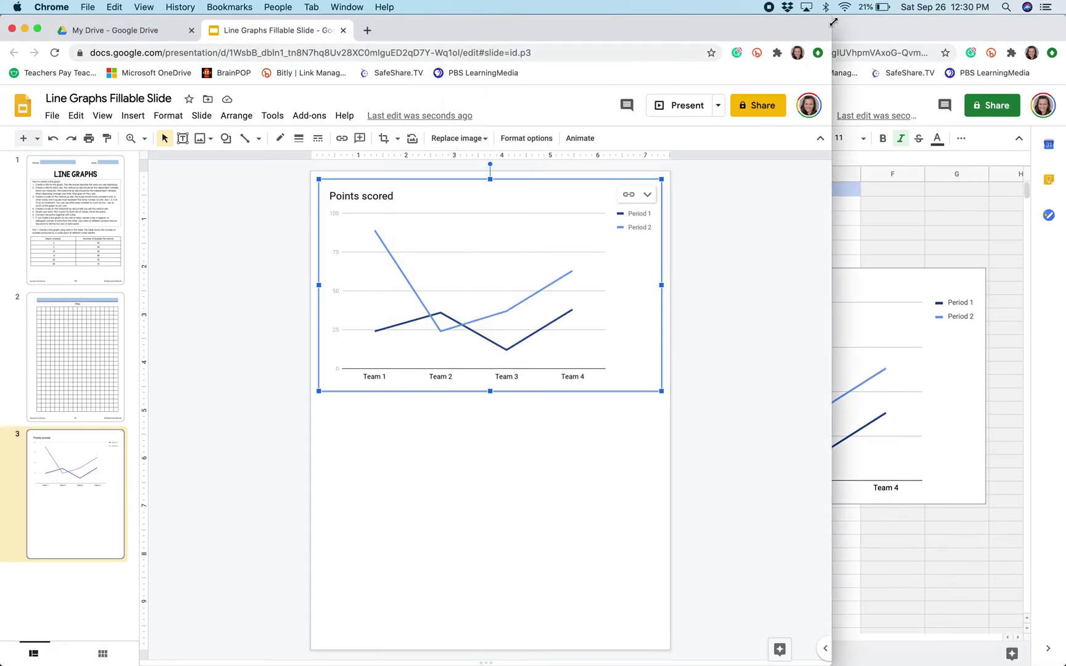
pyautogui.moveTo(747, 18); pyautogui.dragTo(512, 15)
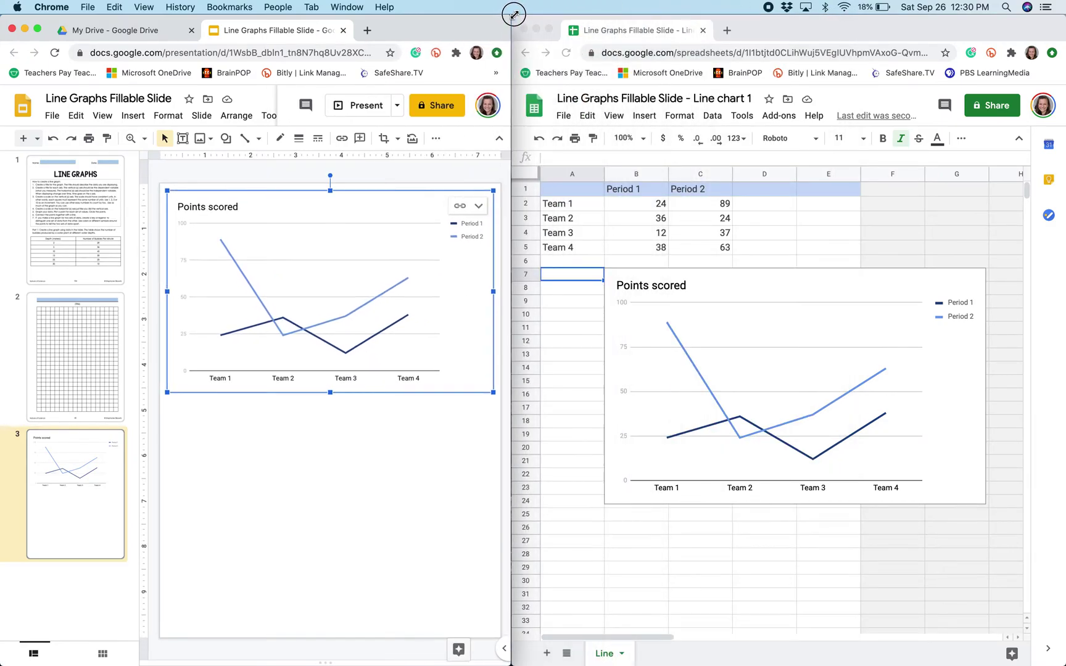
pyautogui.click(64, 225)
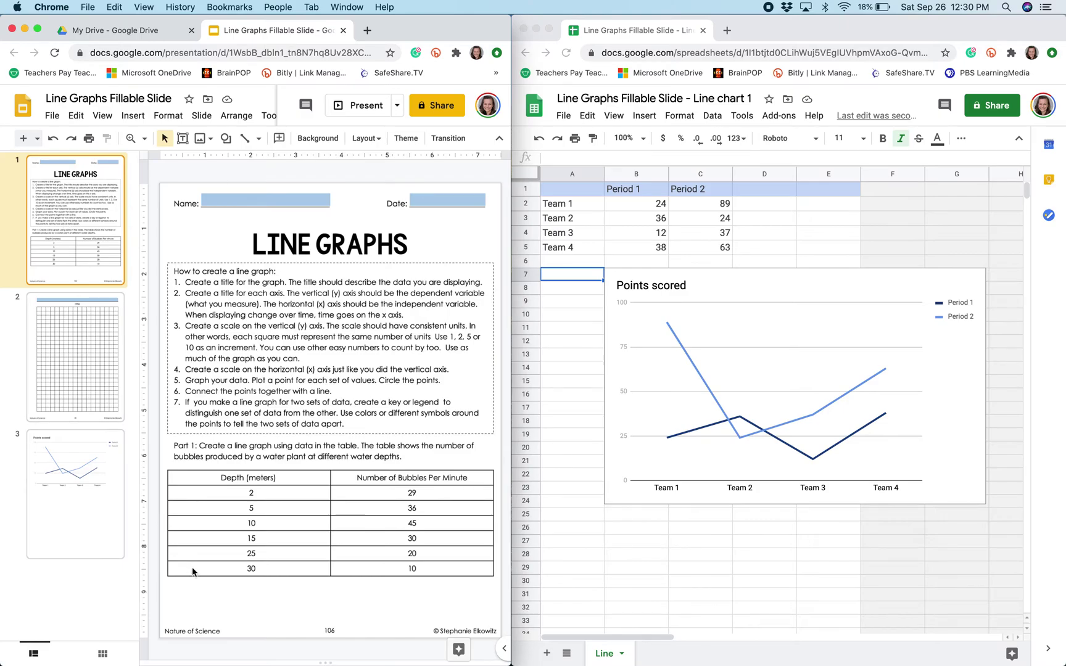
# Step: Delete the Period 2 column from the chart's data
pyautogui.click(665, 226)
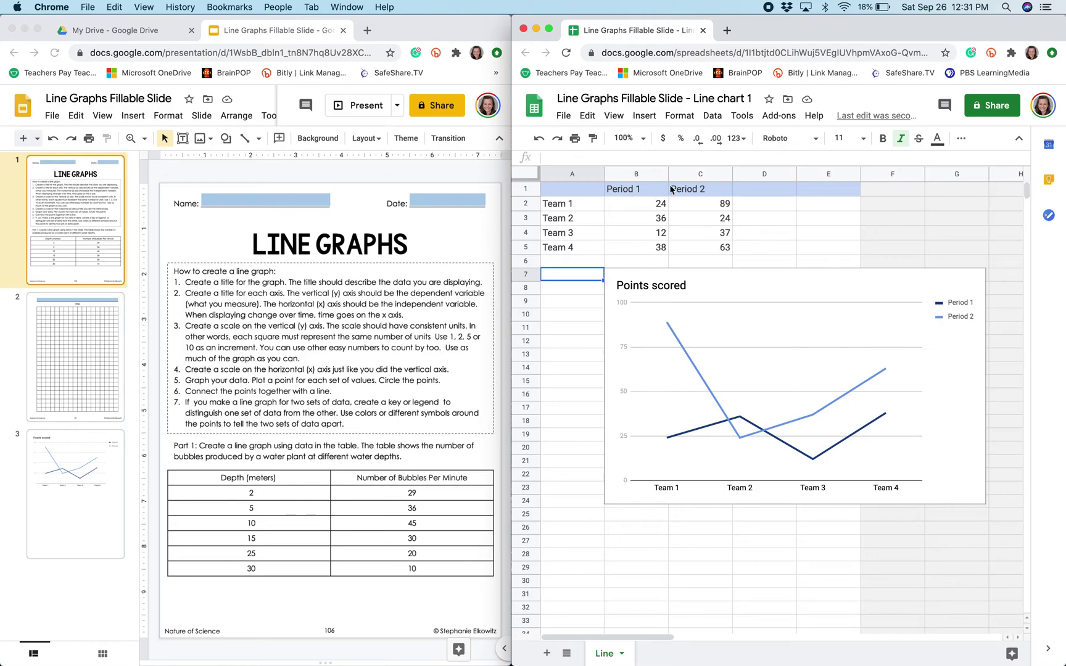
pyautogui.click(757, 233)
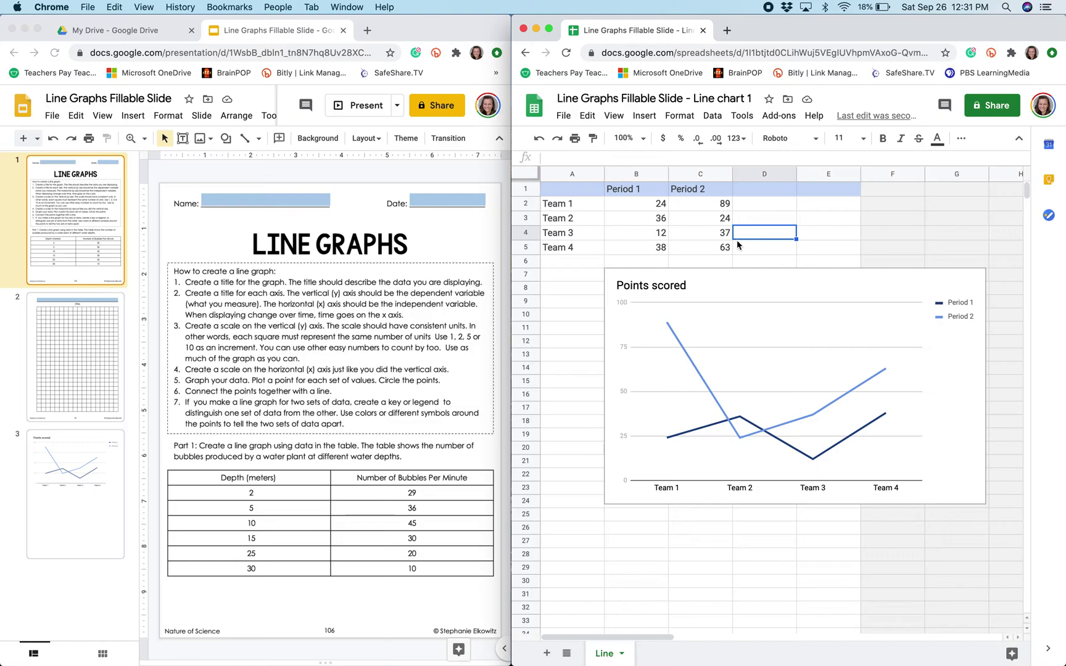
pyautogui.moveTo(721, 252); pyautogui.dragTo(719, 192)
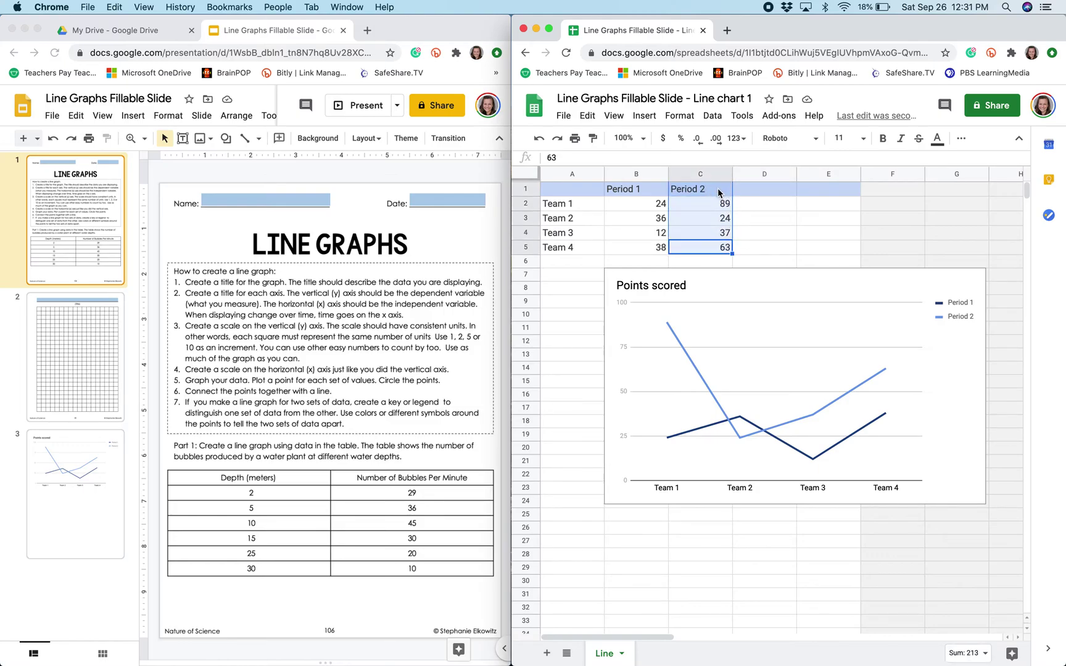
pyautogui.rightClick(718, 192)
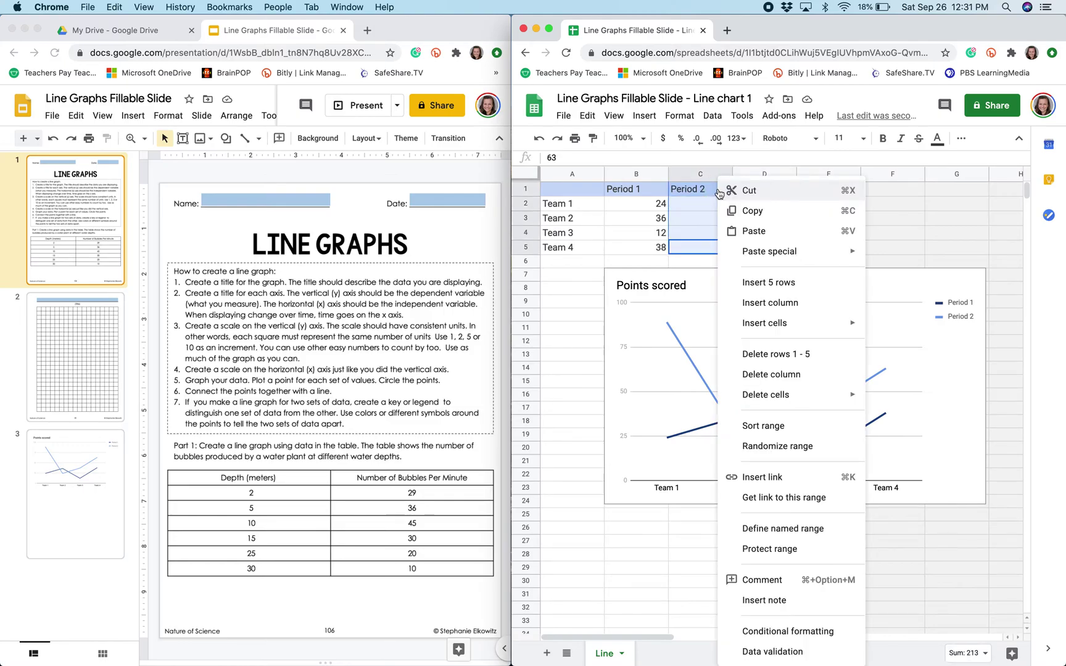
pyautogui.click(786, 376)
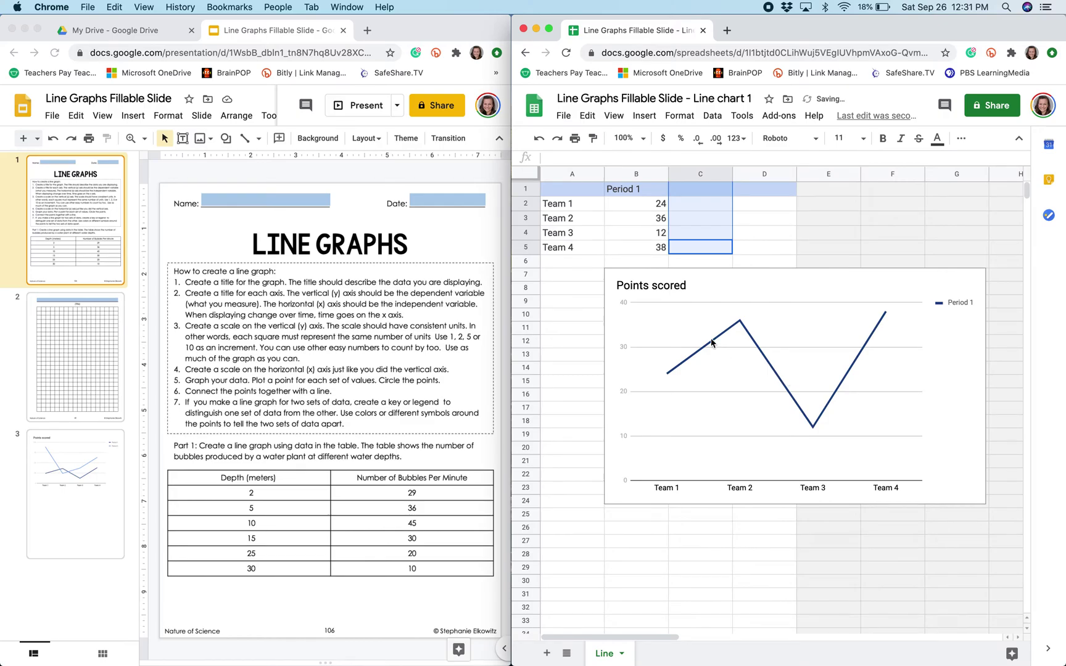
# Step: Replace the team labels with the depth values 2, 5, 10, 15, 25 and 30 in cells A2 to A7
pyautogui.click(573, 208)
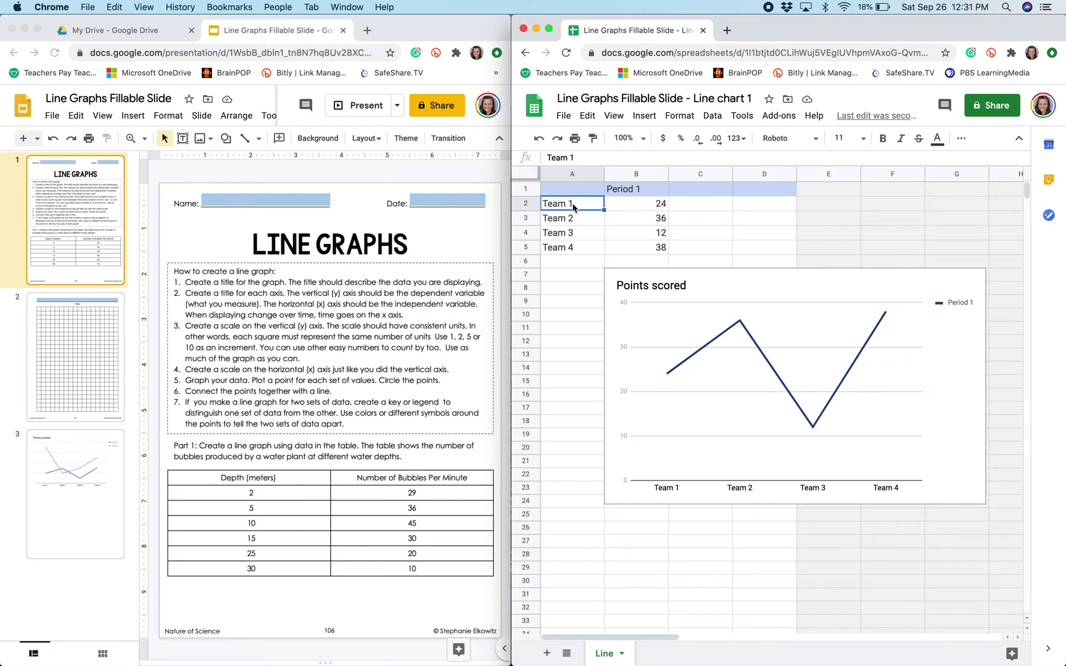
pyautogui.write('2')
pyautogui.press('Return')
pyautogui.write('5')
pyautogui.press('Return')
pyautogui.write('10')
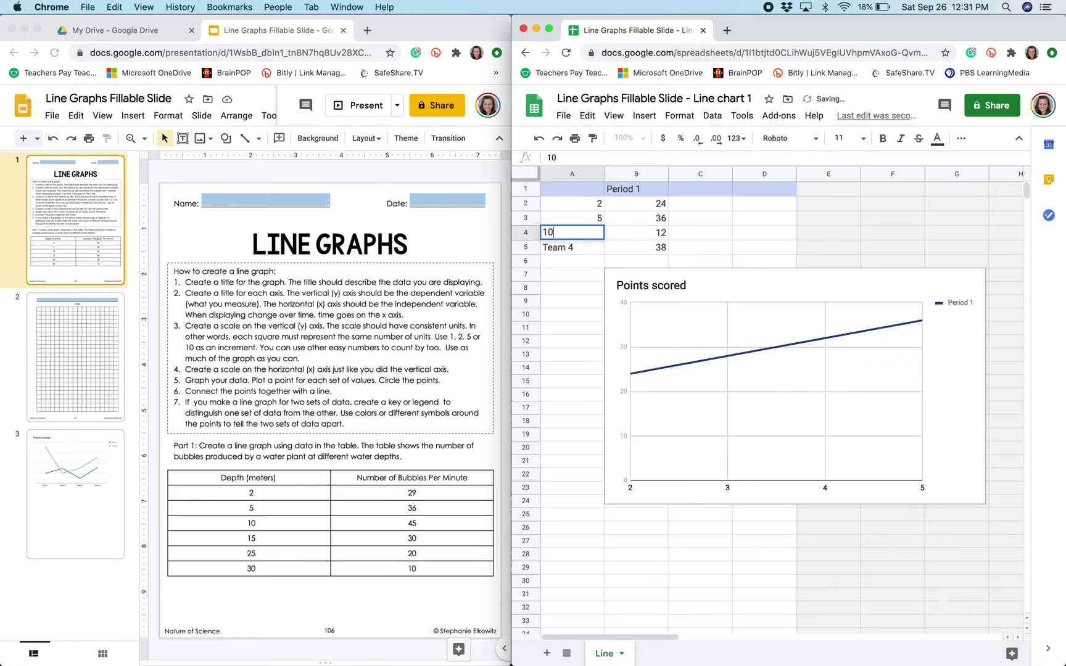
pyautogui.press('Return')
pyautogui.write('15')
pyautogui.press('Return')
pyautogui.write('25')
pyautogui.press('Return')
pyautogui.write('3')
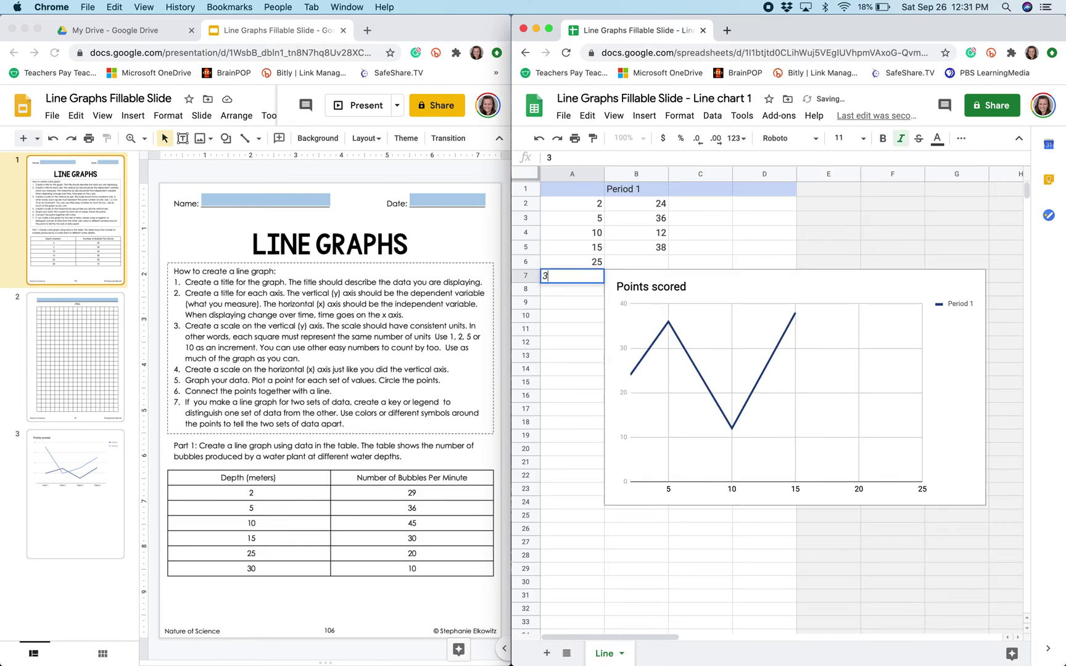
pyautogui.write('0')
pyautogui.press('Return')
# Step: Enter the bubble counts 29, 36, 45, 30, 20 and 10 in cells B2 to B7, and move the chart below the data
pyautogui.click(634, 206)
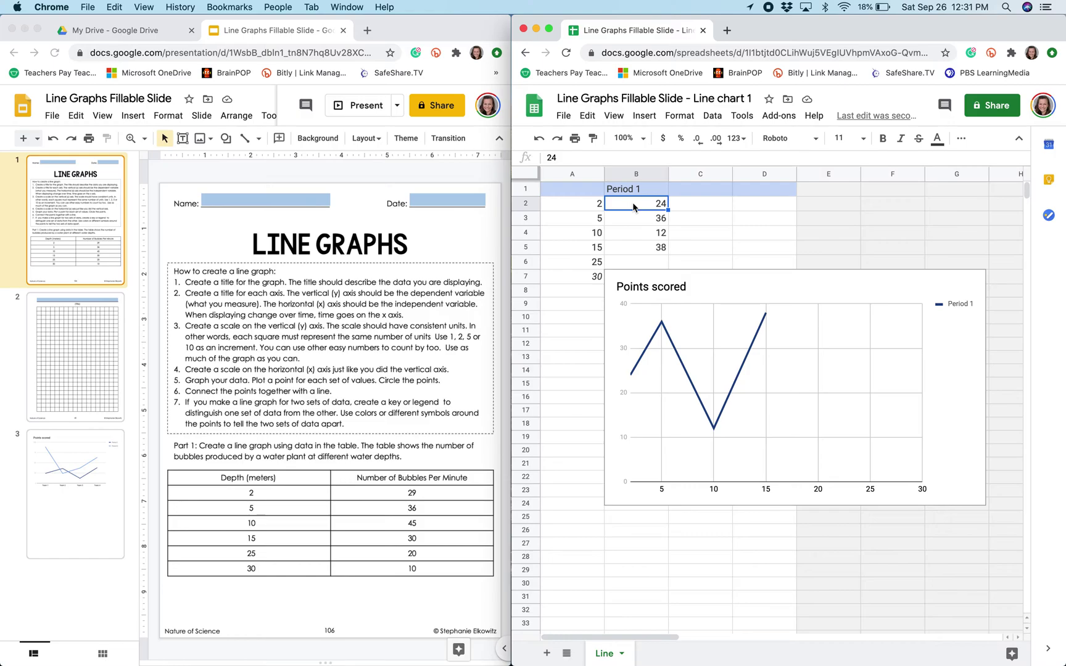
pyautogui.write('29')
pyautogui.press('Return')
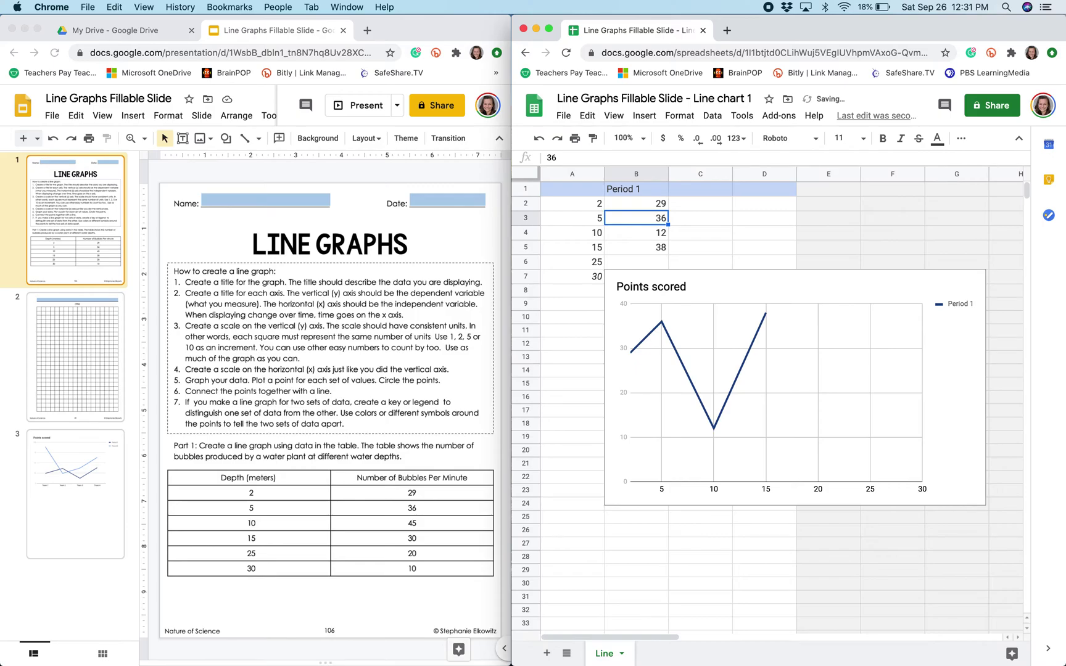
pyautogui.write('36')
pyautogui.press('Return')
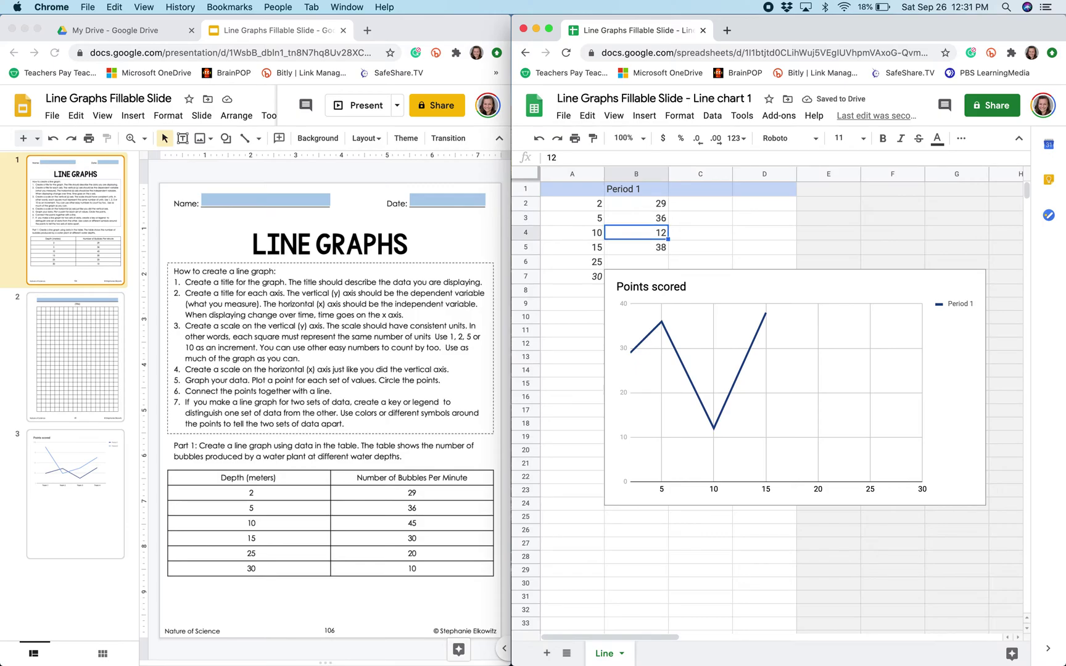
pyautogui.write('45')
pyautogui.press('Return')
pyautogui.write('30')
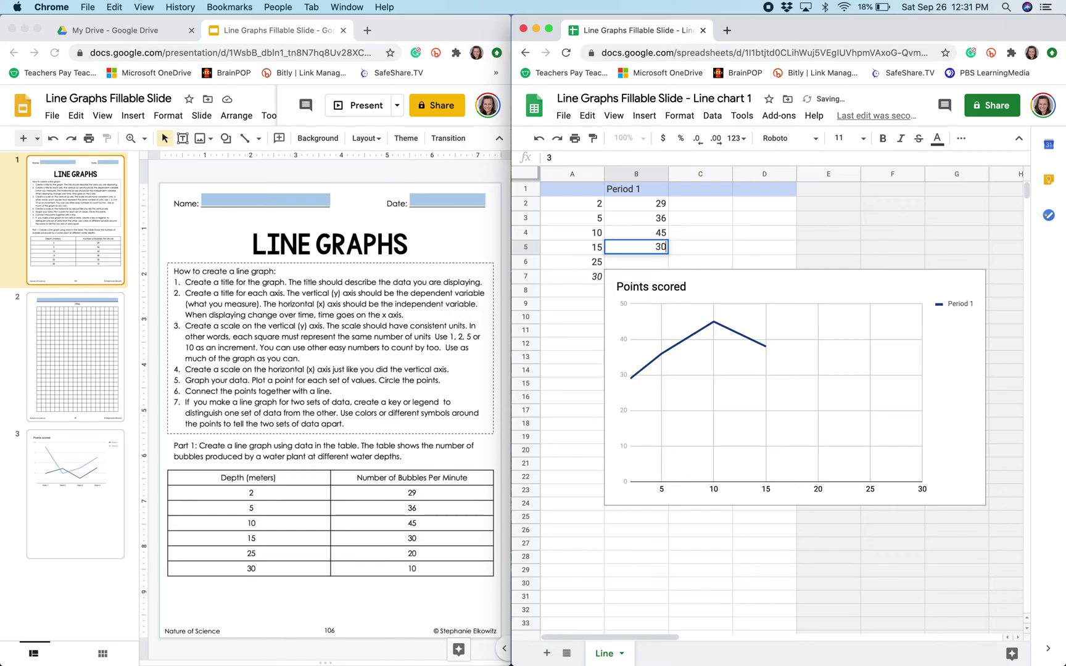
pyautogui.press('Return')
pyautogui.write('20')
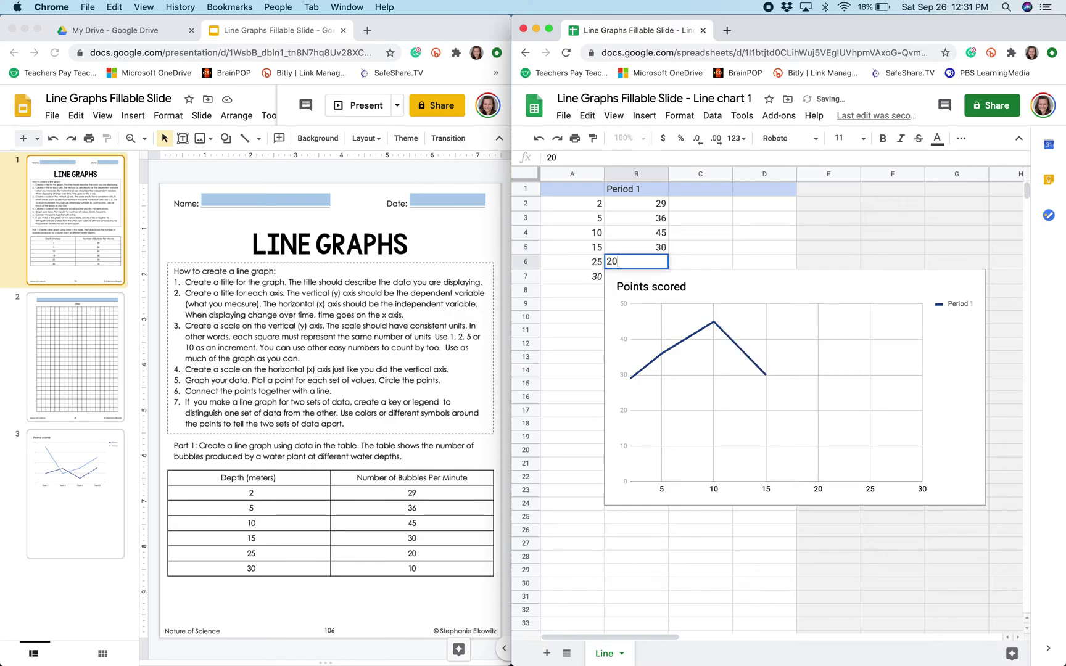
pyautogui.press('Return')
pyautogui.write('10')
pyautogui.press('Return')
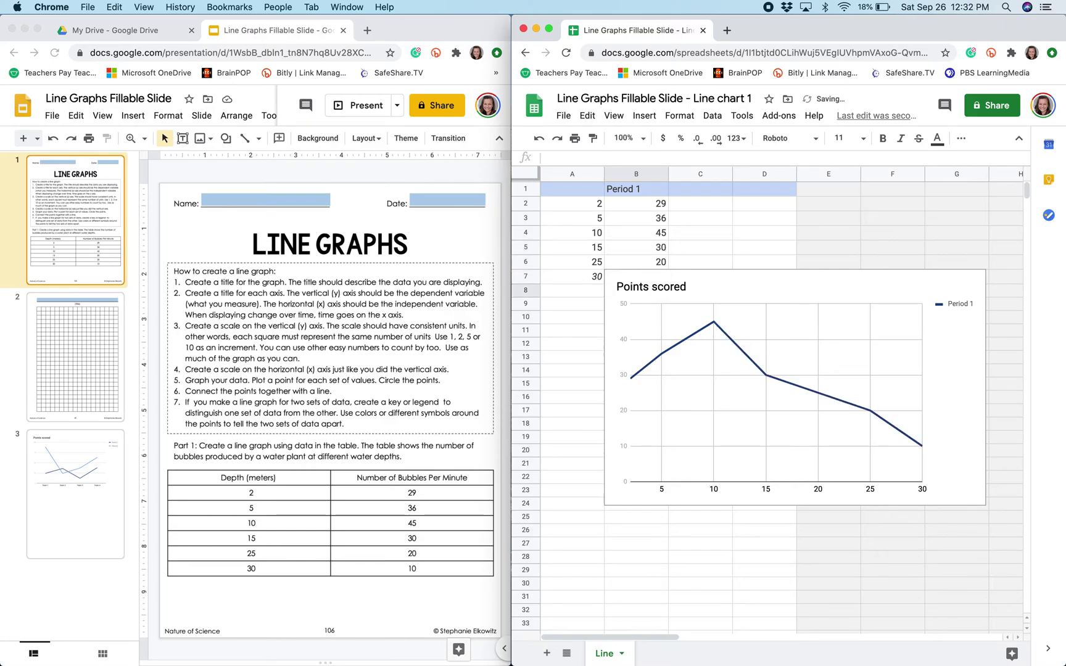
pyautogui.moveTo(802, 279); pyautogui.dragTo(752, 325)
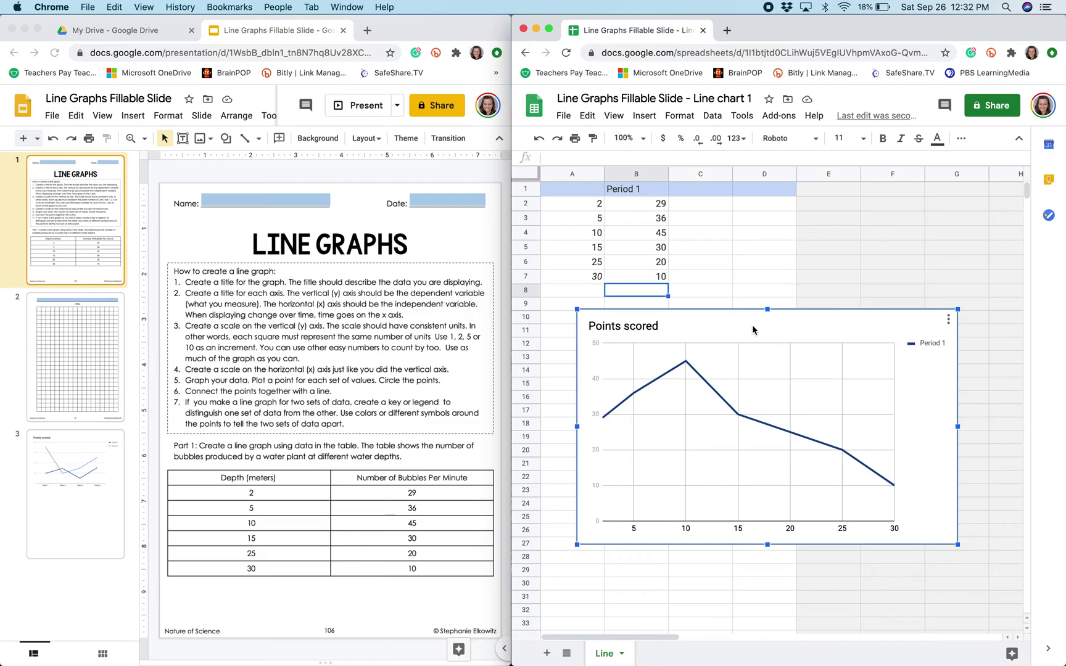
# Step: Open the chart for editing and set its title to "Bubbles Produced by a Water Plant"
pyautogui.click(949, 326)
pyautogui.click(918, 341)
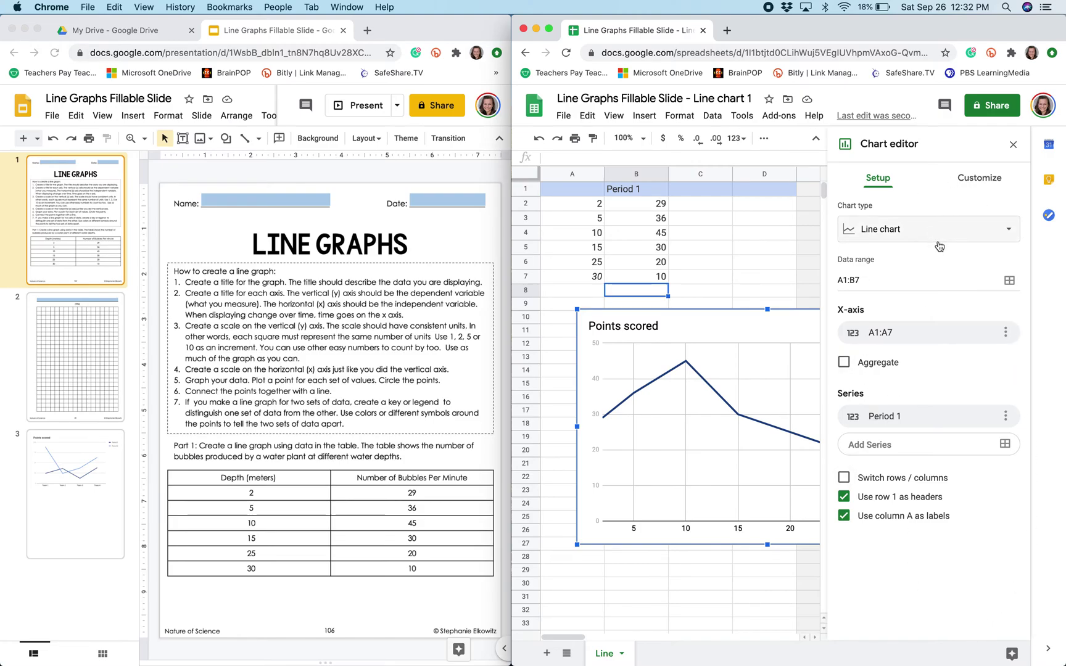
pyautogui.click(986, 179)
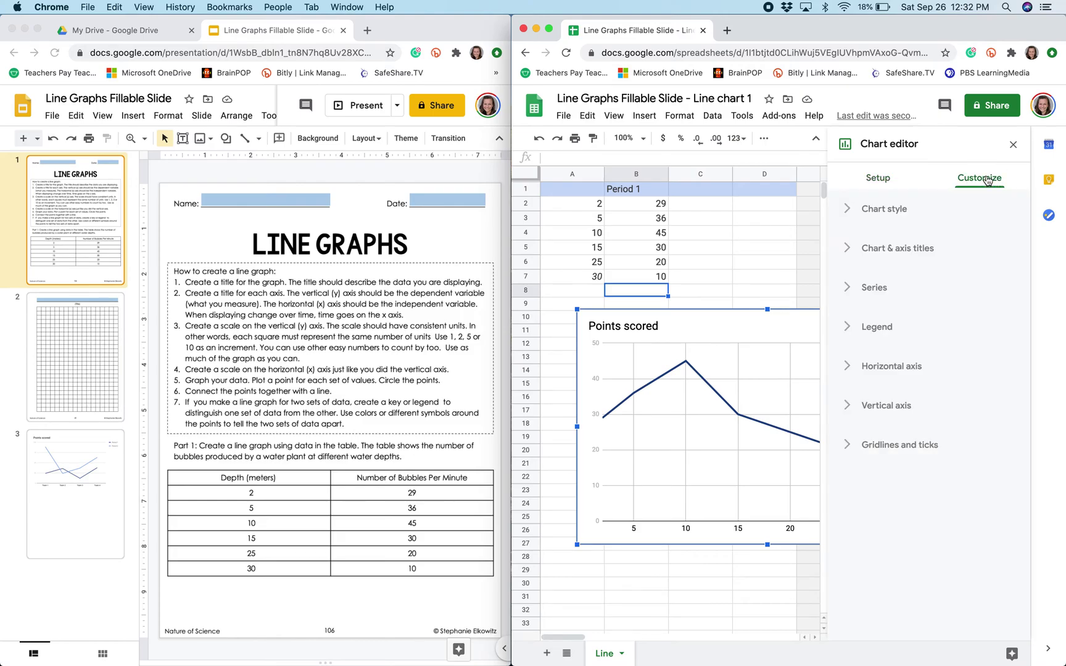
pyautogui.click(966, 249)
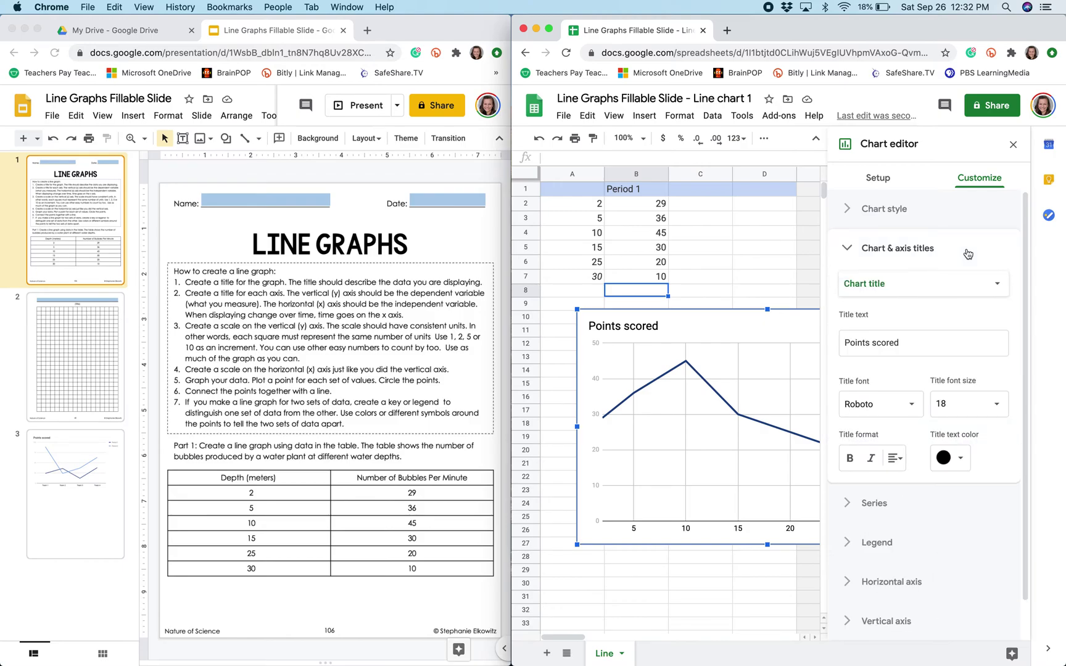
pyautogui.click(888, 343)
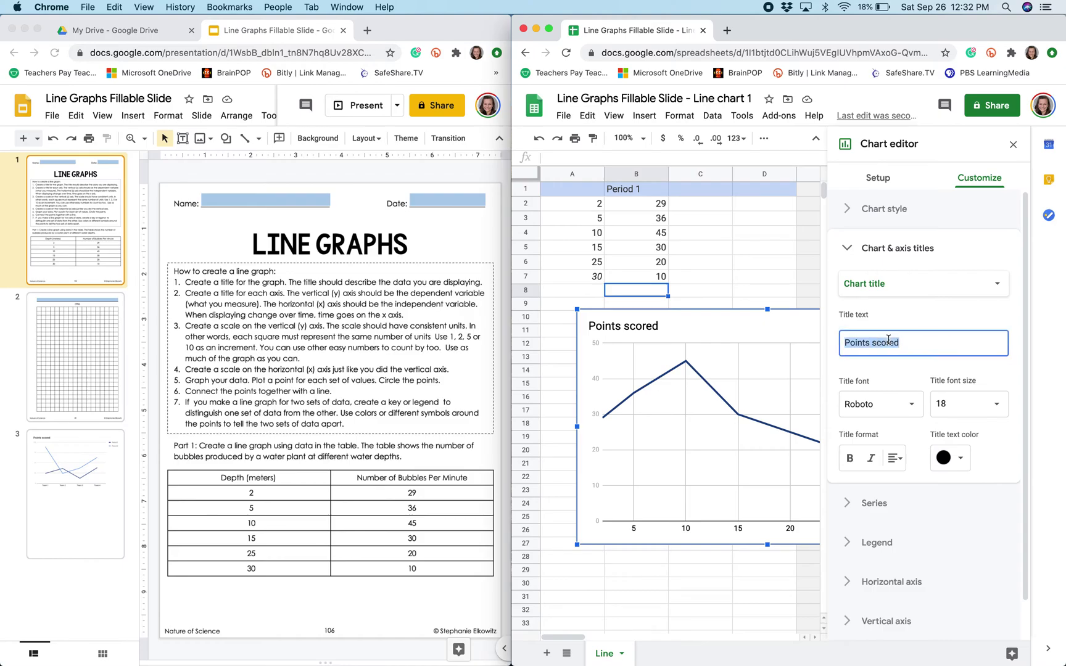
pyautogui.write('Bubbles Produced by a ')
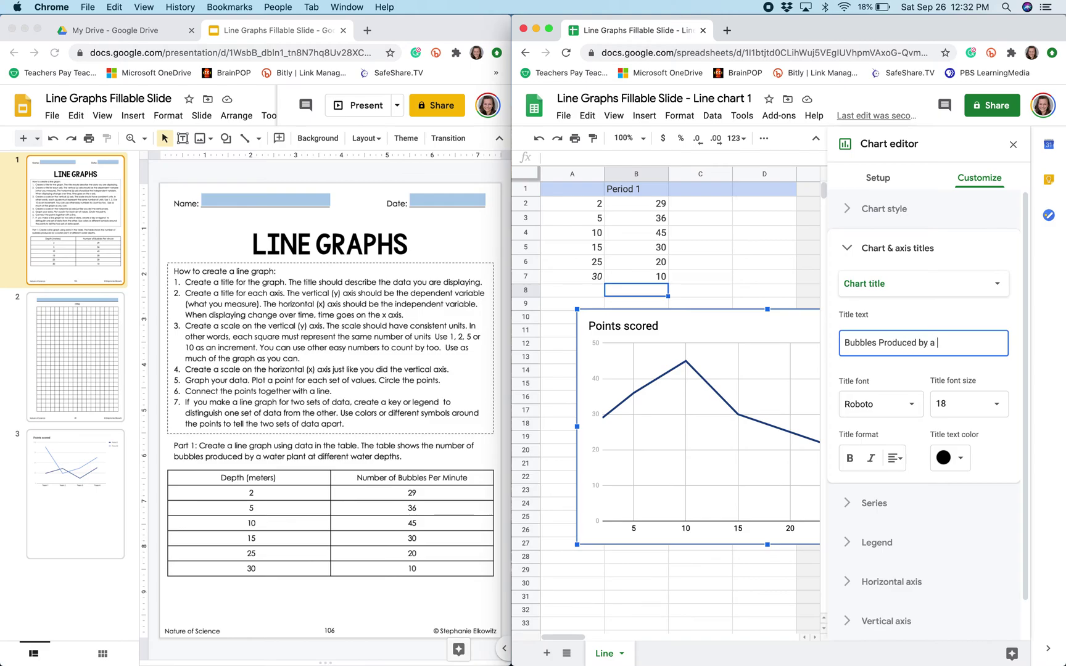
pyautogui.write('Wter Plant')
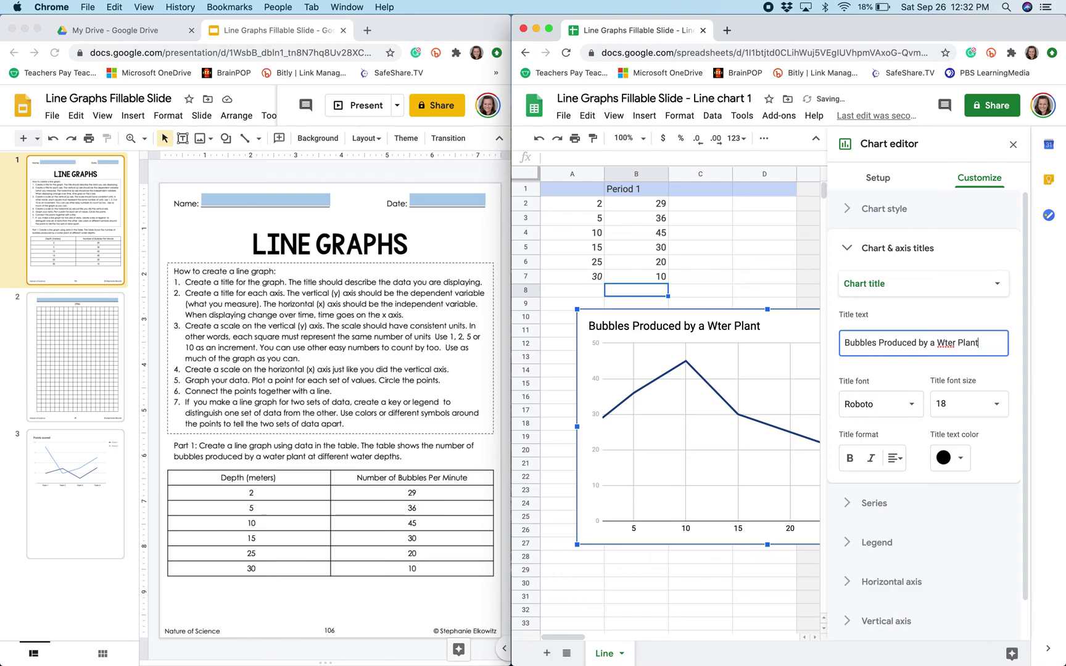
pyautogui.press('BackSpace')
pyautogui.press('BackSpace')
pyautogui.press('BackSpace')
pyautogui.press('BackSpace')
pyautogui.press('BackSpace')
pyautogui.press('BackSpace')
pyautogui.press('BackSpace')
pyautogui.press('BackSpace')
pyautogui.press('BackSpace')
pyautogui.write('ater Plant')
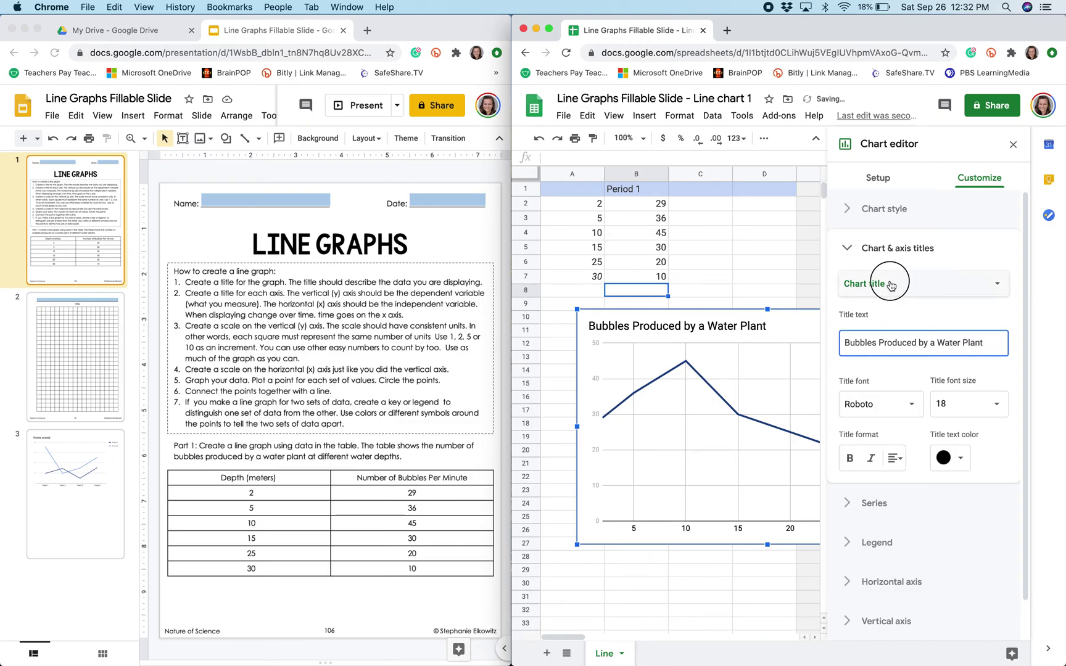
# Step: Set the chart's horizontal axis title to "Depth (meter)"
pyautogui.click(888, 283)
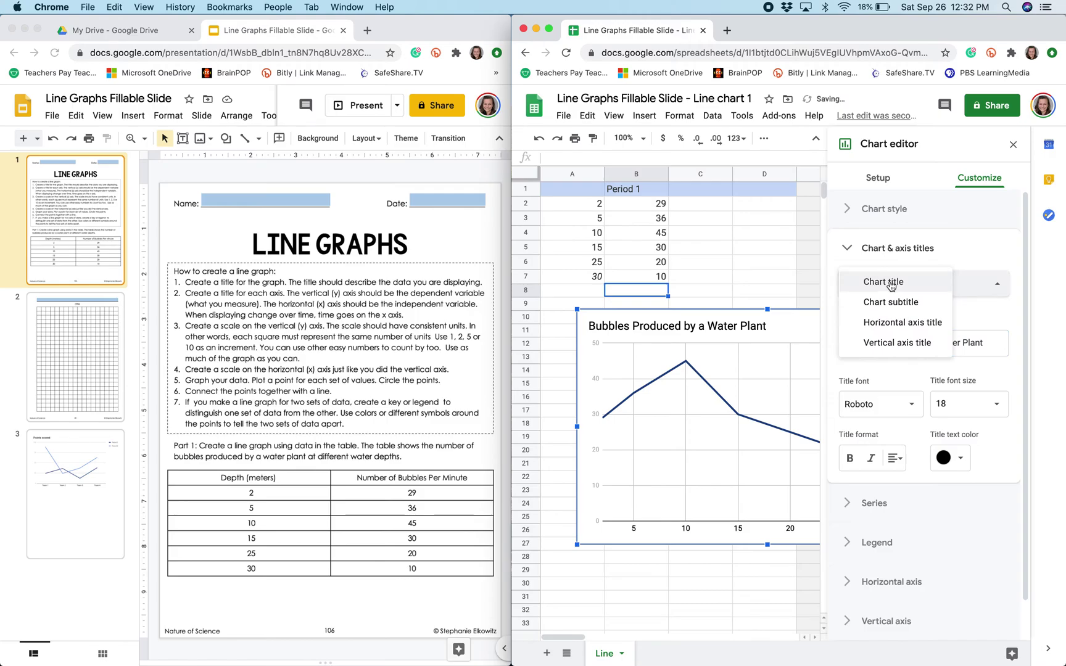
pyautogui.click(899, 322)
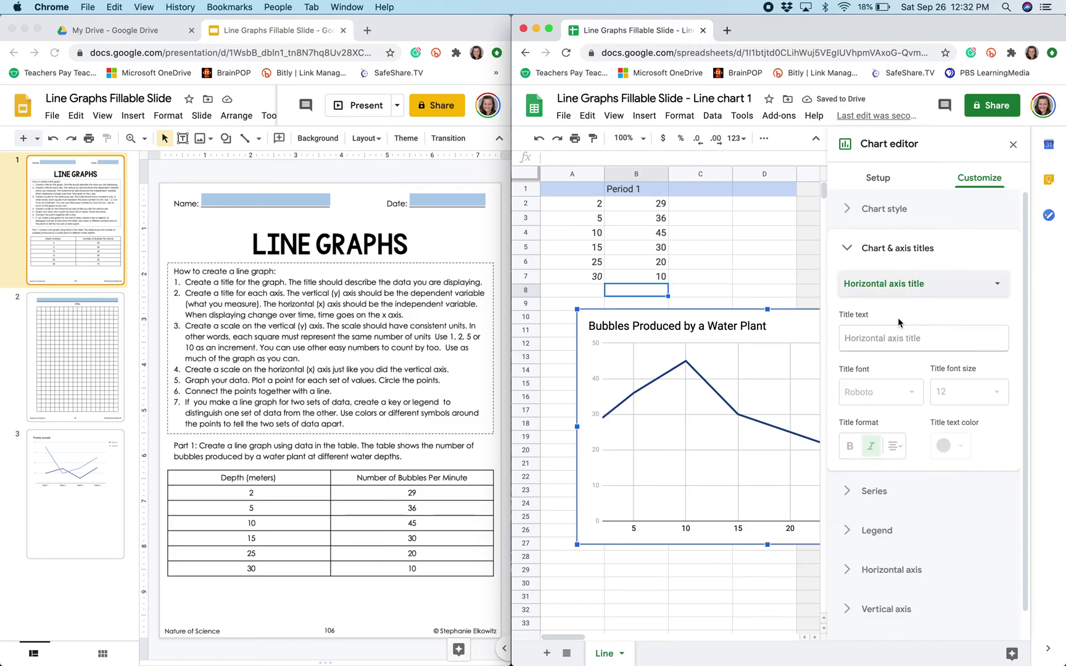
pyautogui.click(886, 337)
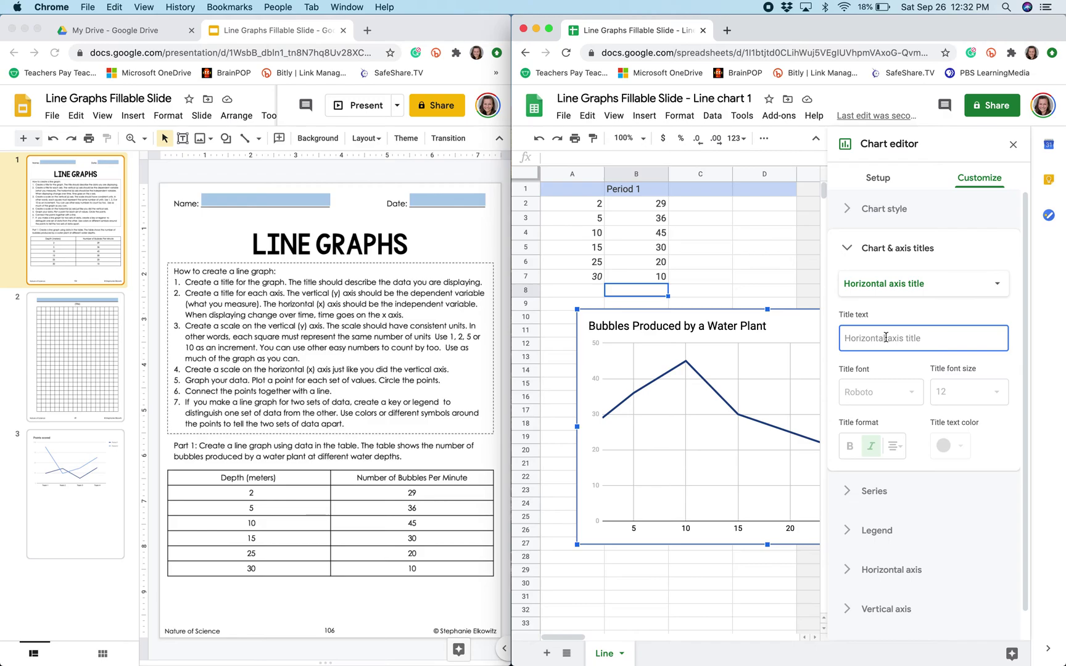
pyautogui.write('De')
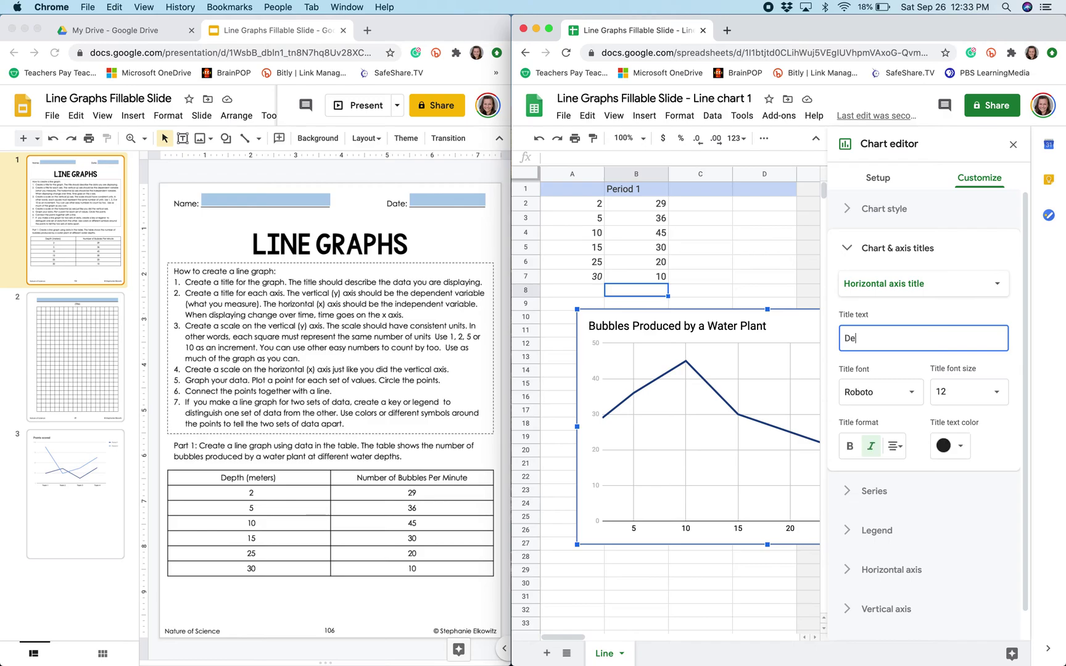
pyautogui.write('pth (meter)')
# Step: Set the chart's vertical axis title to "Number of Bubbles Per Minute"
pyautogui.click(922, 284)
pyautogui.click(916, 296)
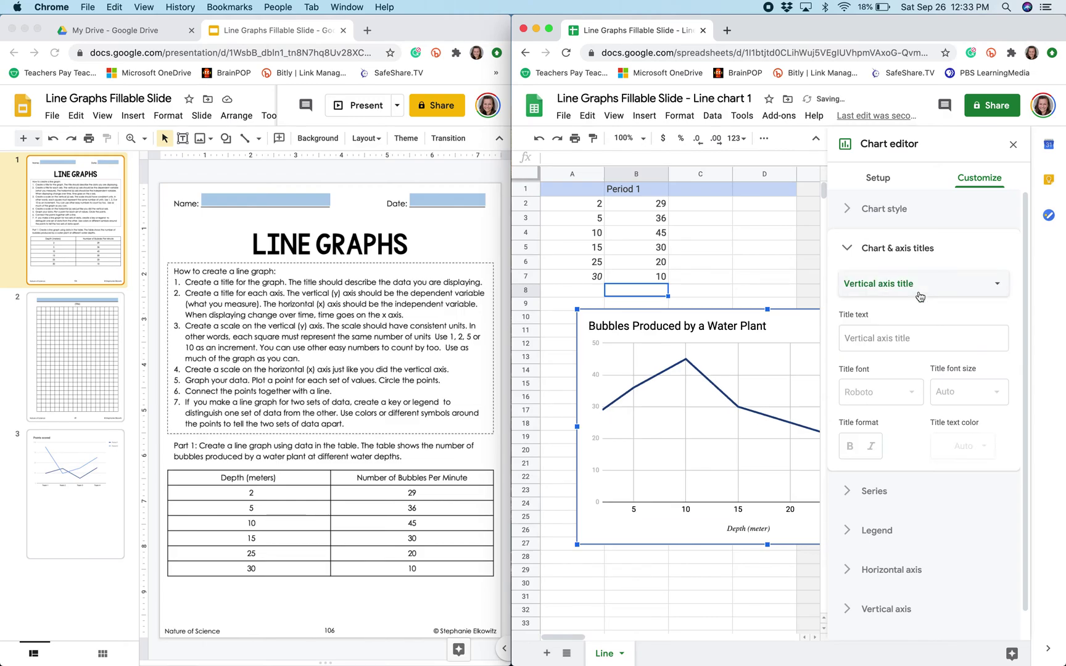
pyautogui.click(880, 349)
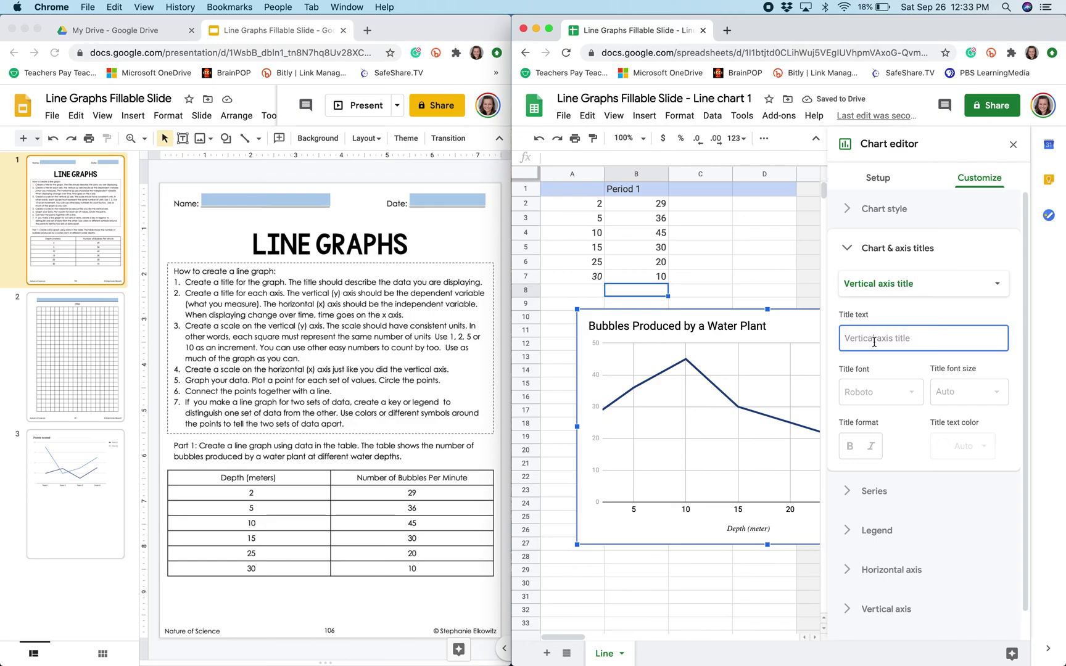
pyautogui.write('Number of ')
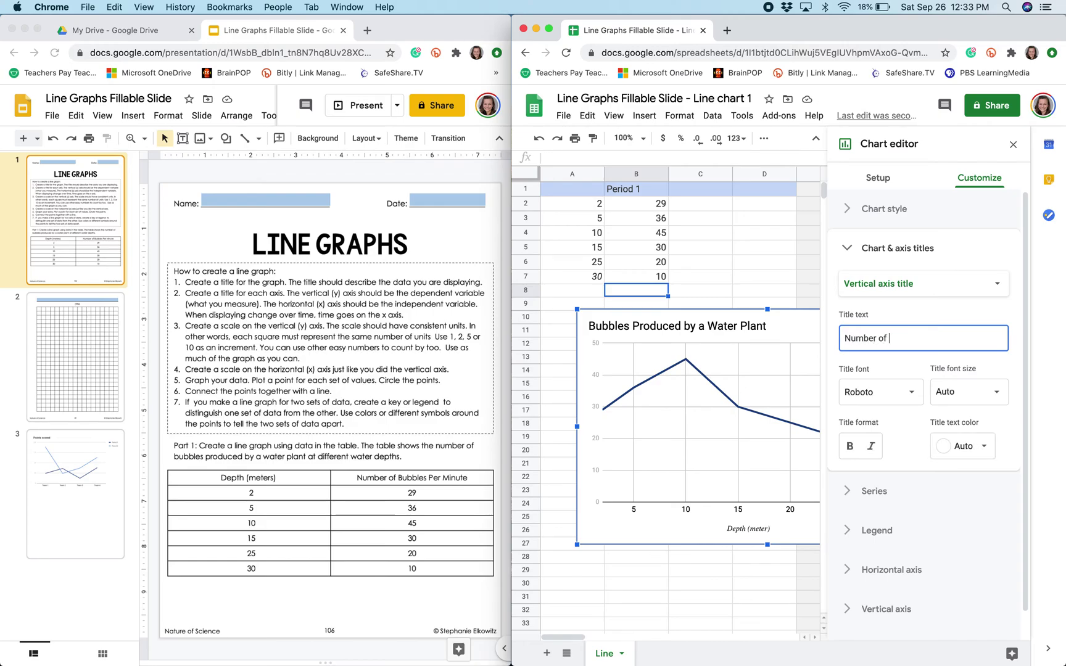
pyautogui.write('Bubbles Per Minute')
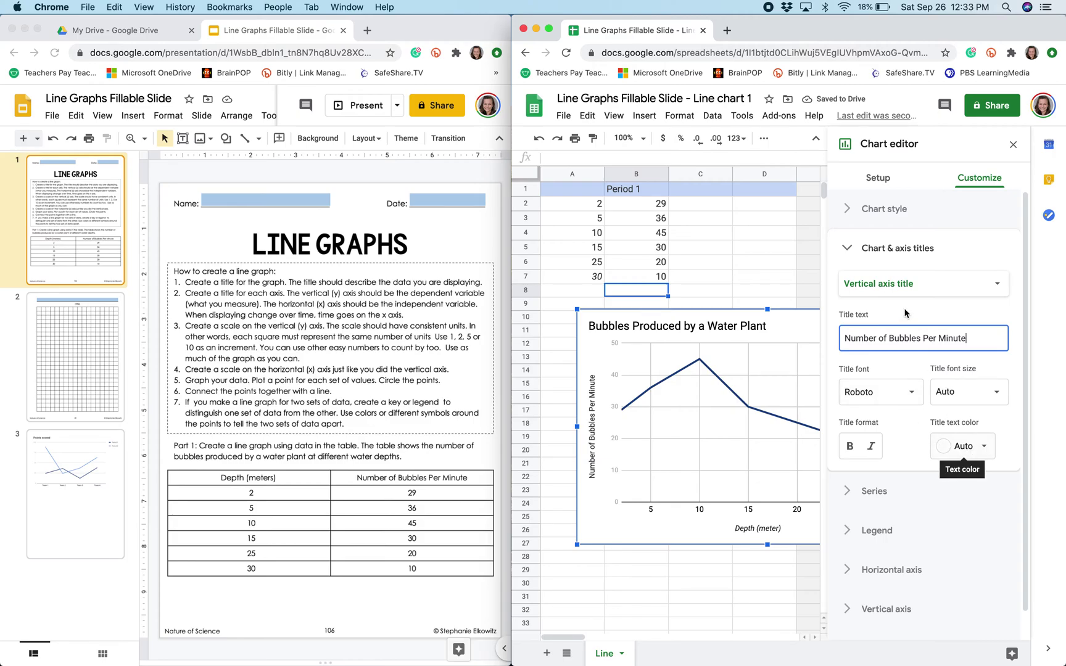
# Step: Remove the italic formatting from the horizontal axis title
pyautogui.click(901, 285)
pyautogui.click(901, 262)
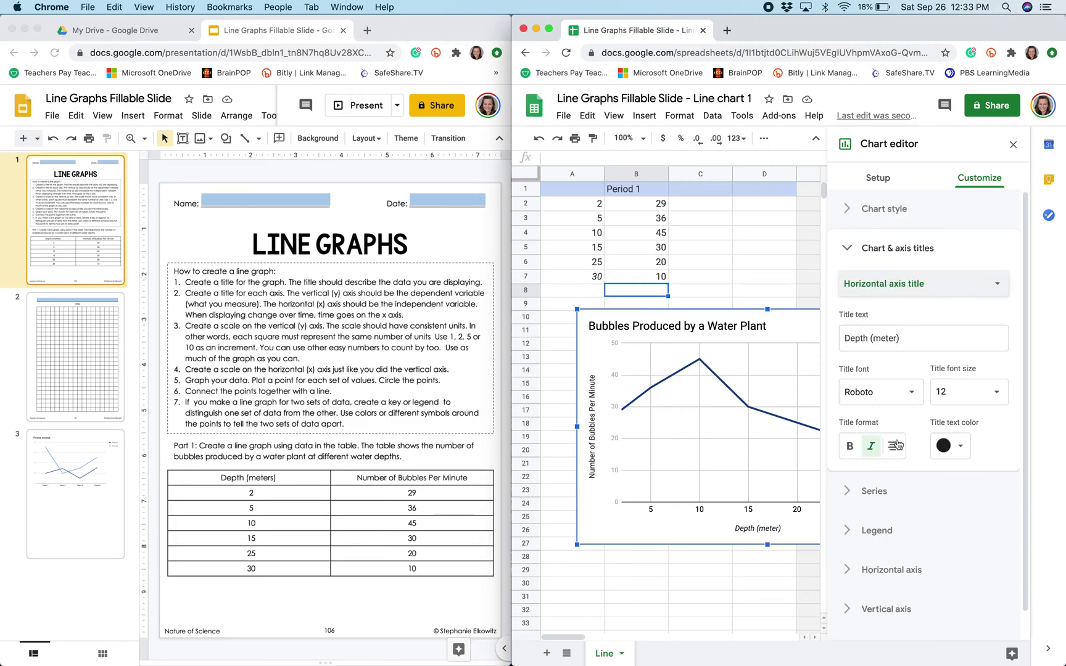
pyautogui.click(872, 446)
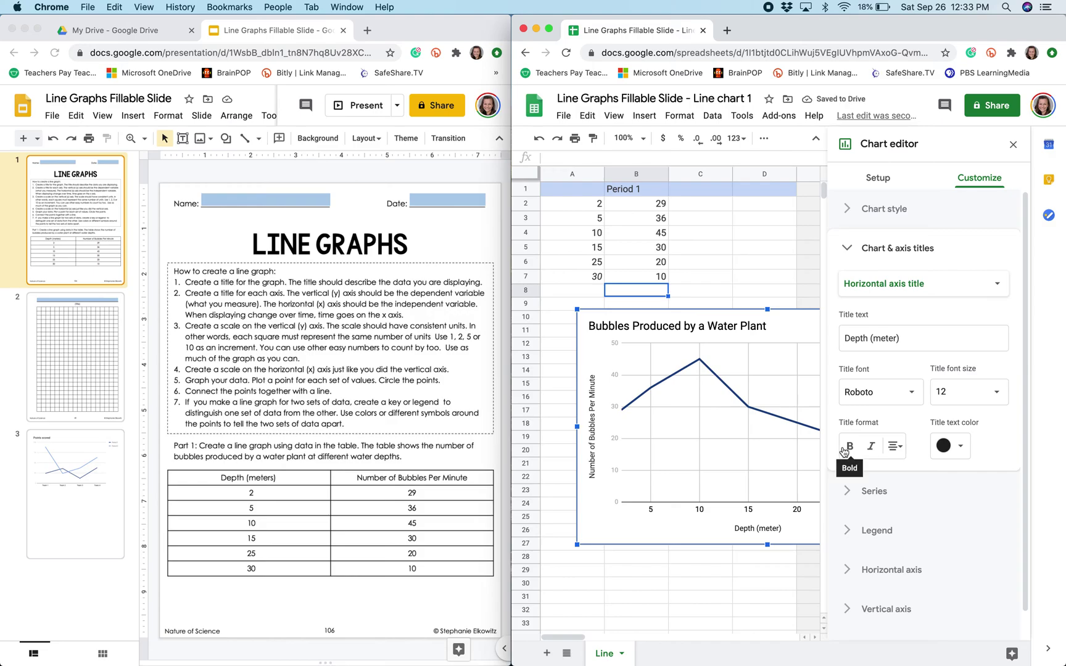
# Step: Widen the spreadsheet window to show the whole chart, and set the chart's legend position to None
pyautogui.moveTo(513, 114); pyautogui.dragTo(157, 120)
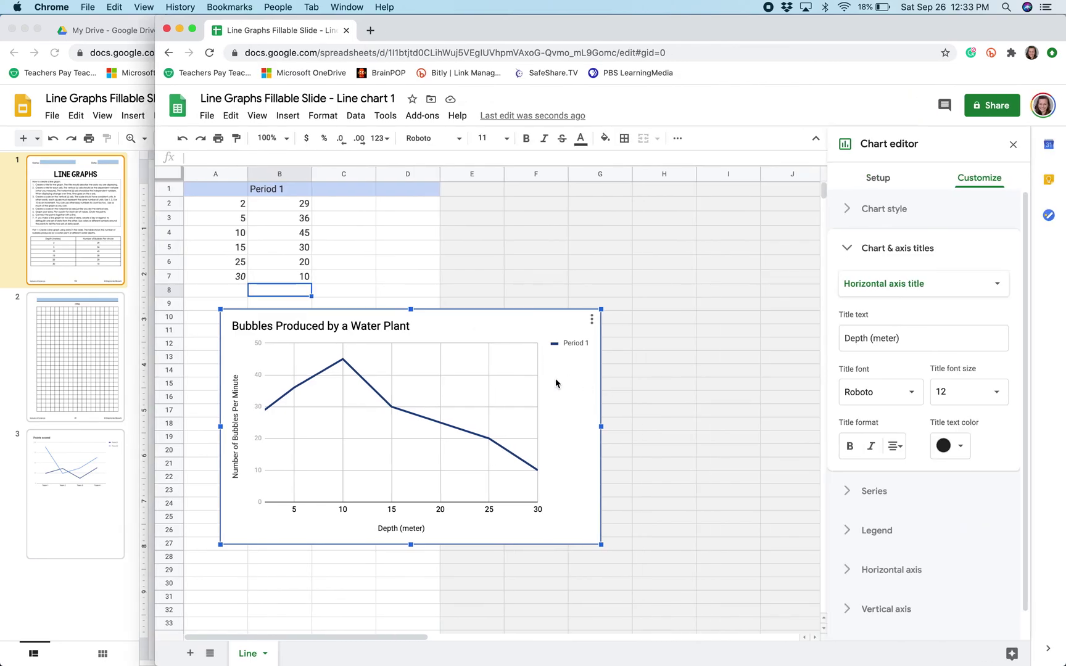
pyautogui.click(577, 347)
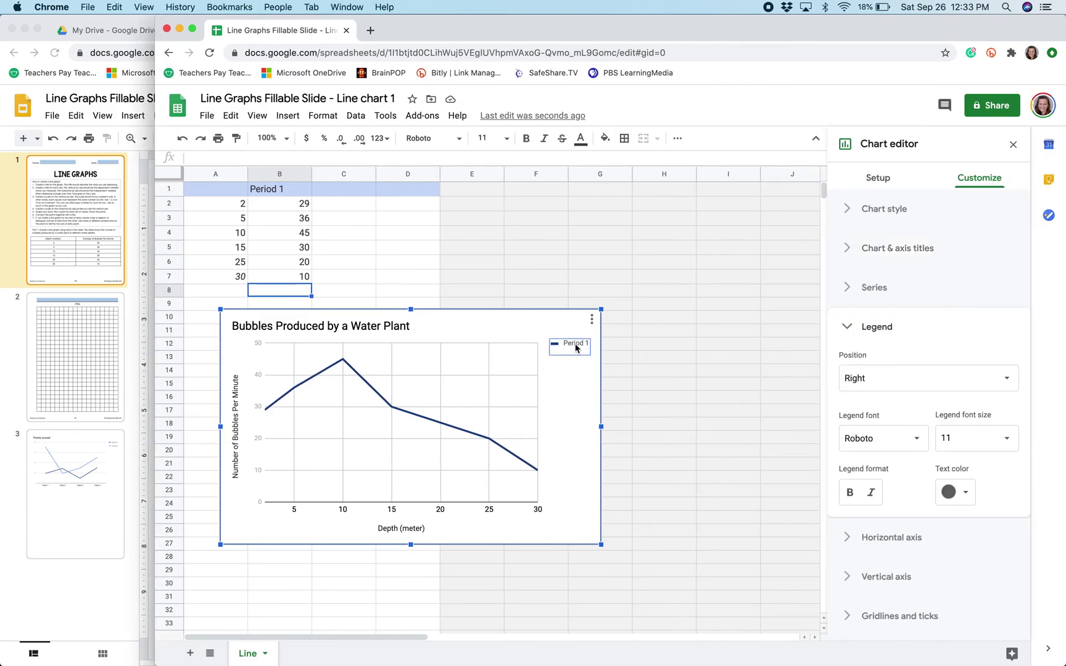
pyautogui.click(898, 379)
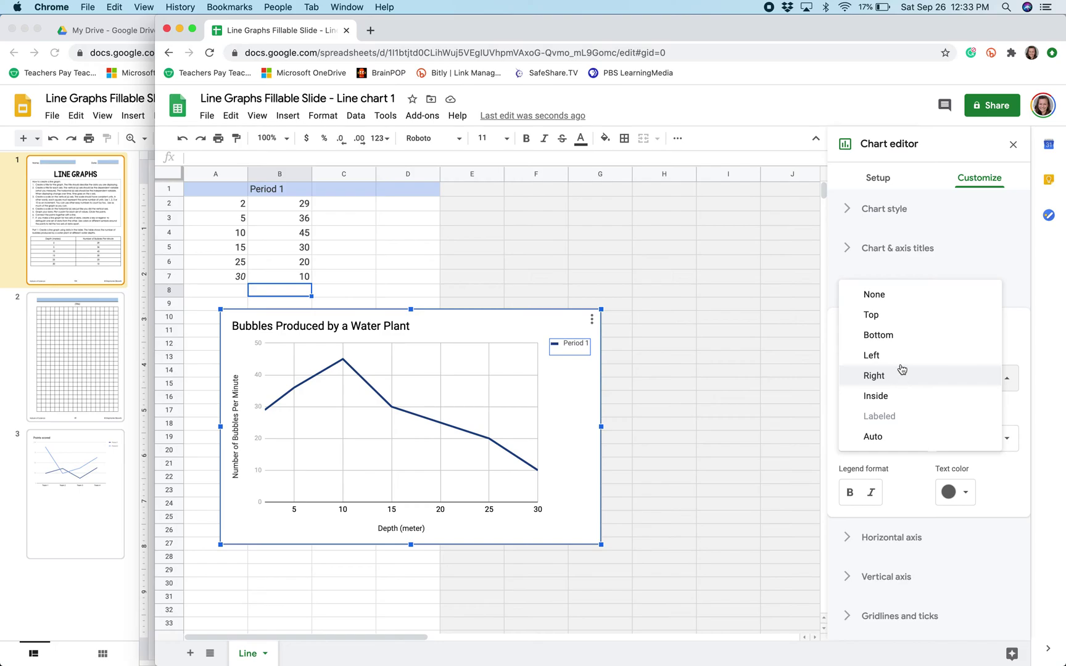
pyautogui.click(913, 291)
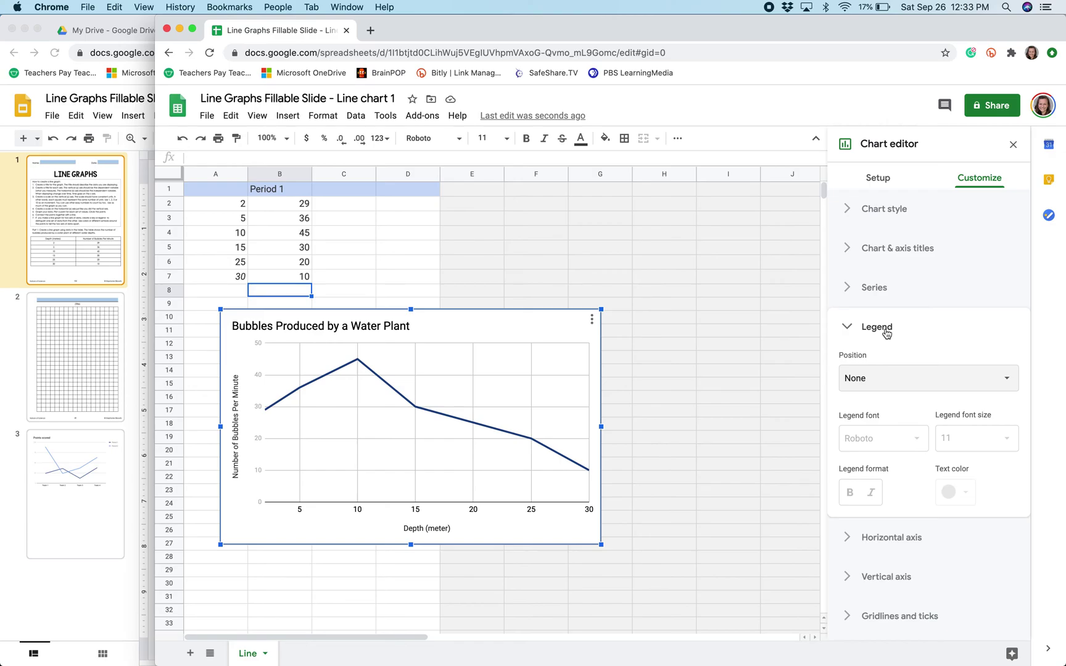
# Step: Review the chart's horizontal axis settings, and move the chart sideways so it is clear of columns A and B
pyautogui.click(868, 537)
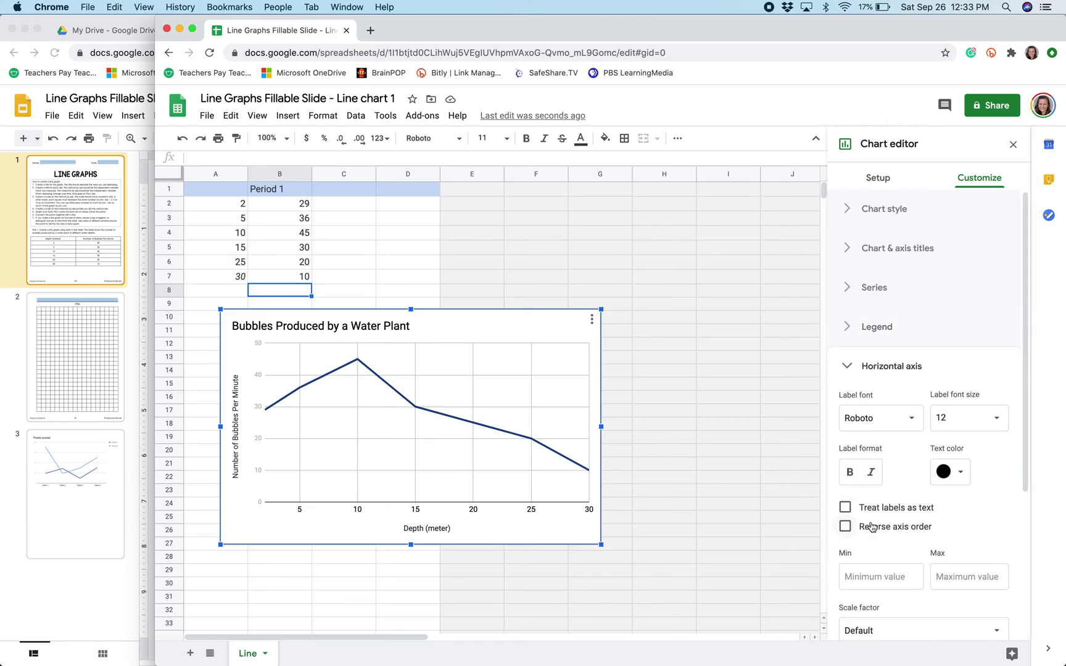
pyautogui.scroll(-3, 872, 514)
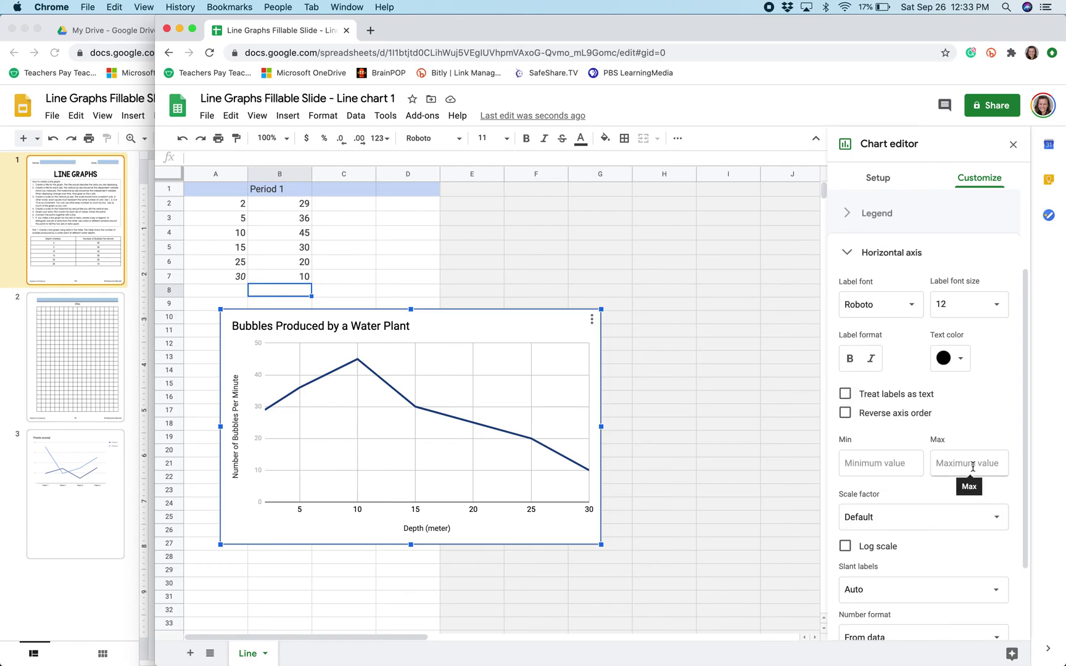
pyautogui.moveTo(518, 318); pyautogui.dragTo(671, 309)
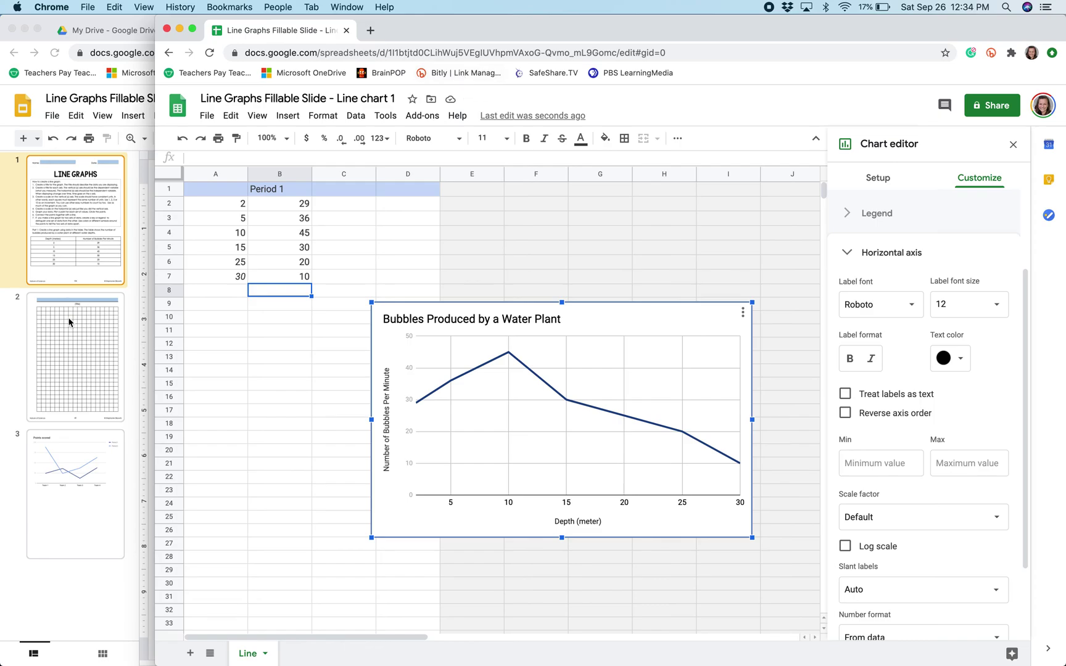
# Step: Switch to the widened presentation window, update the linked chart on slide 3, and move it down to the middle of the page
pyautogui.click(10, 329)
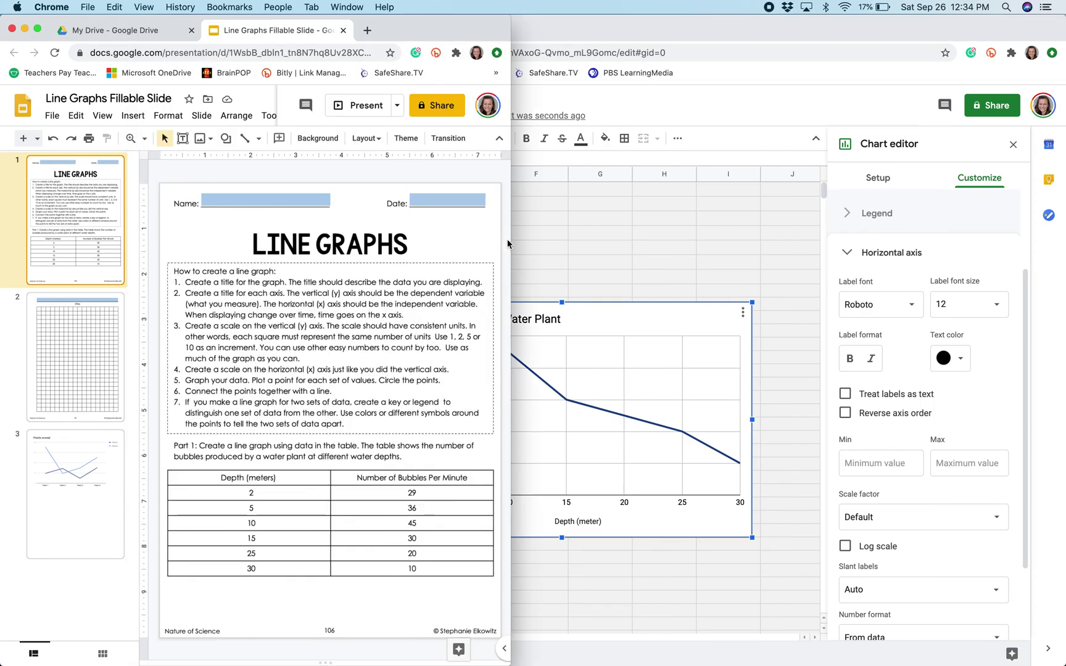
pyautogui.moveTo(511, 242); pyautogui.dragTo(814, 238)
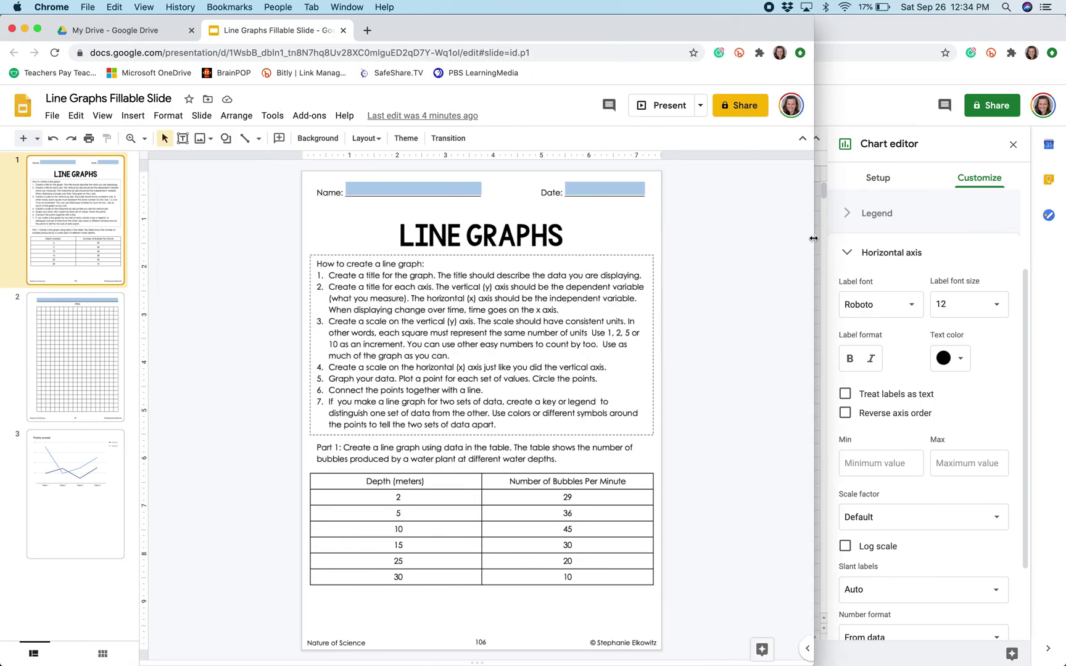
pyautogui.click(60, 492)
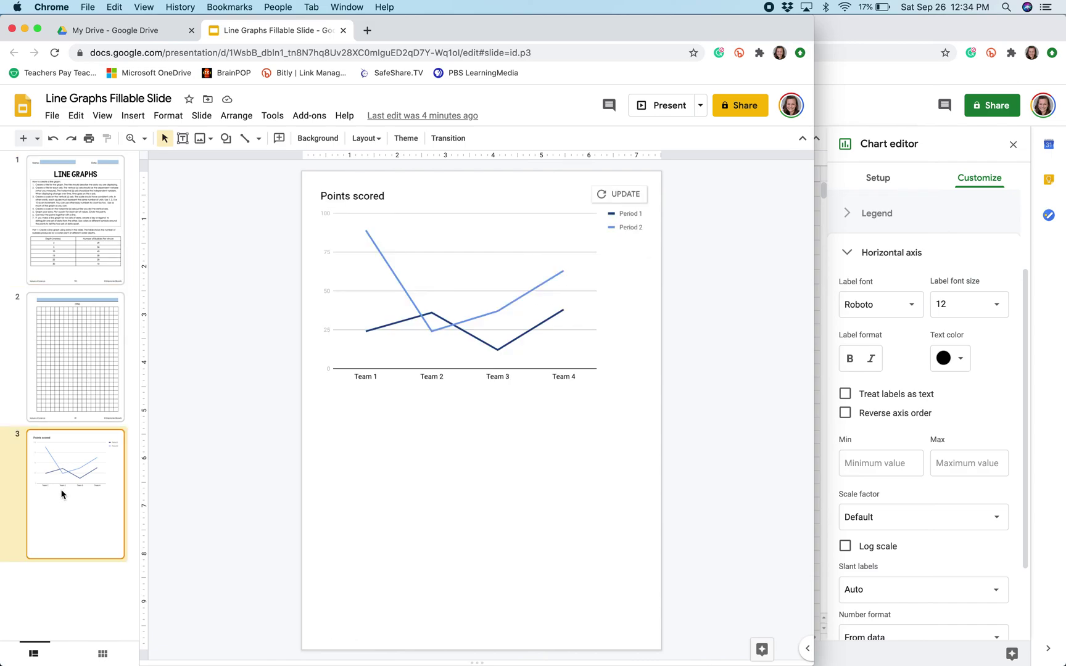
pyautogui.click(624, 195)
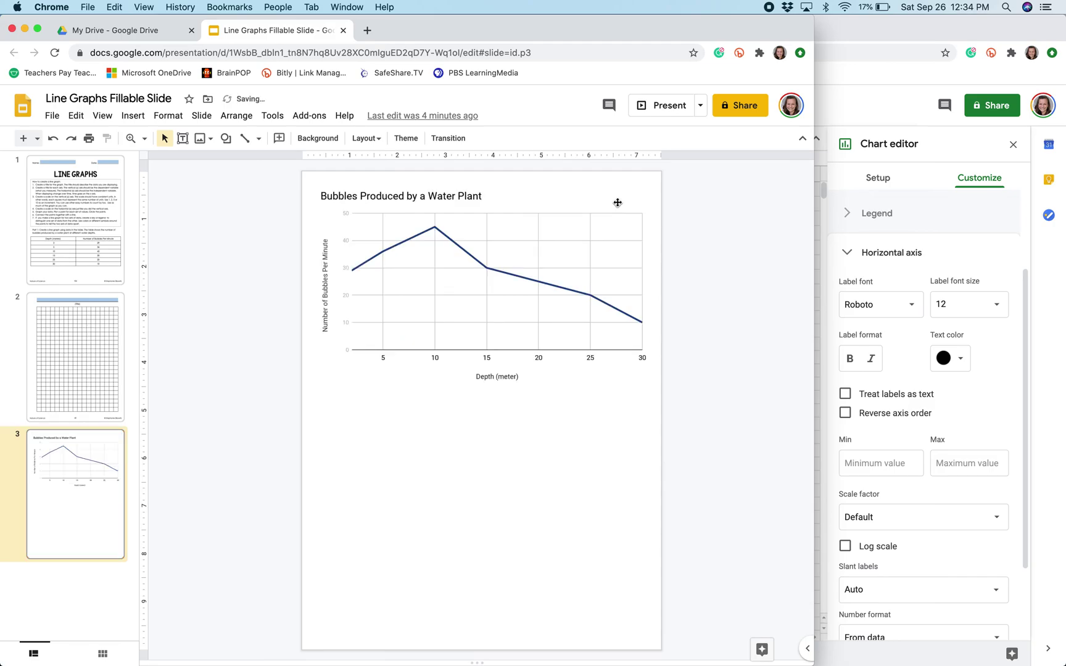
pyautogui.moveTo(618, 202); pyautogui.dragTo(616, 326)
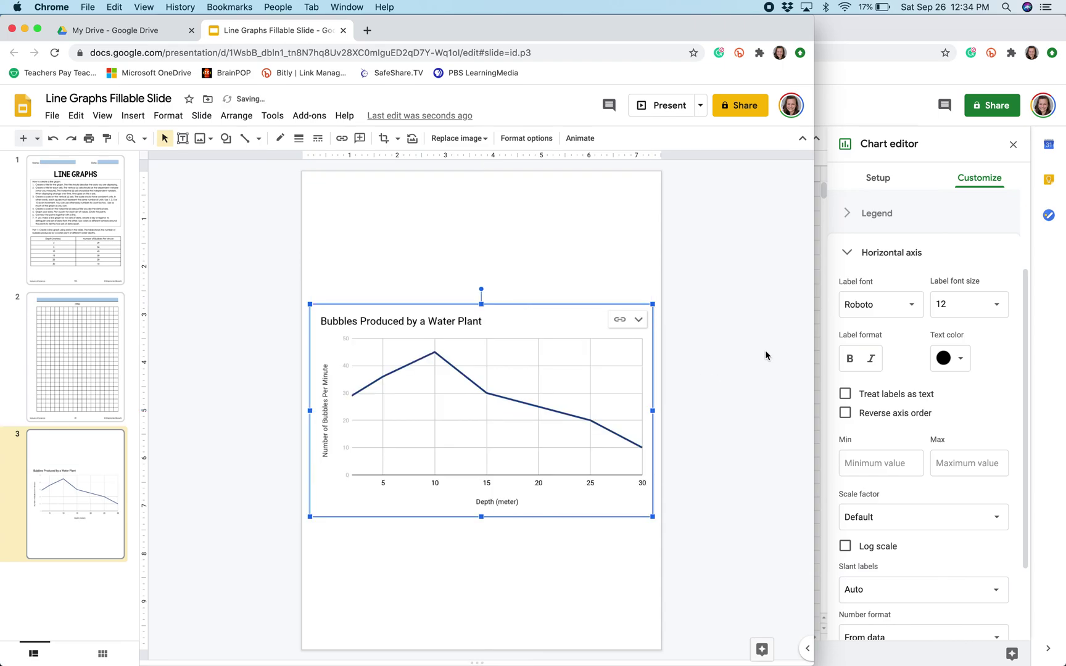
# Step: Close the chart spreadsheet's window, and view the linked chart options on slide 3 without choosing one
pyautogui.click(824, 346)
pyautogui.click(167, 29)
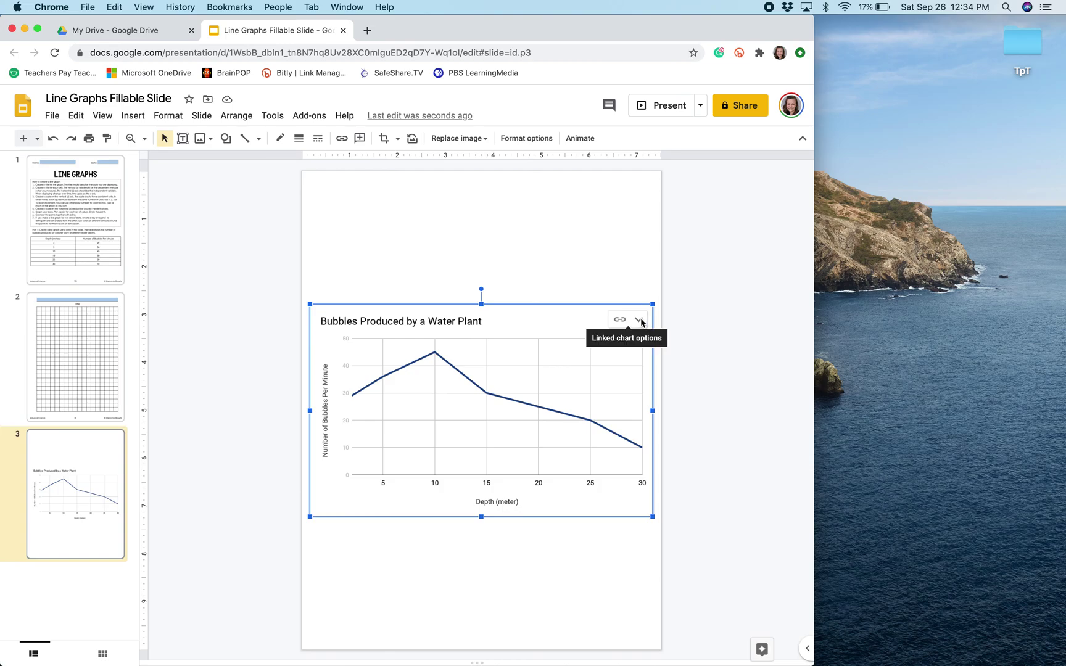
pyautogui.click(640, 320)
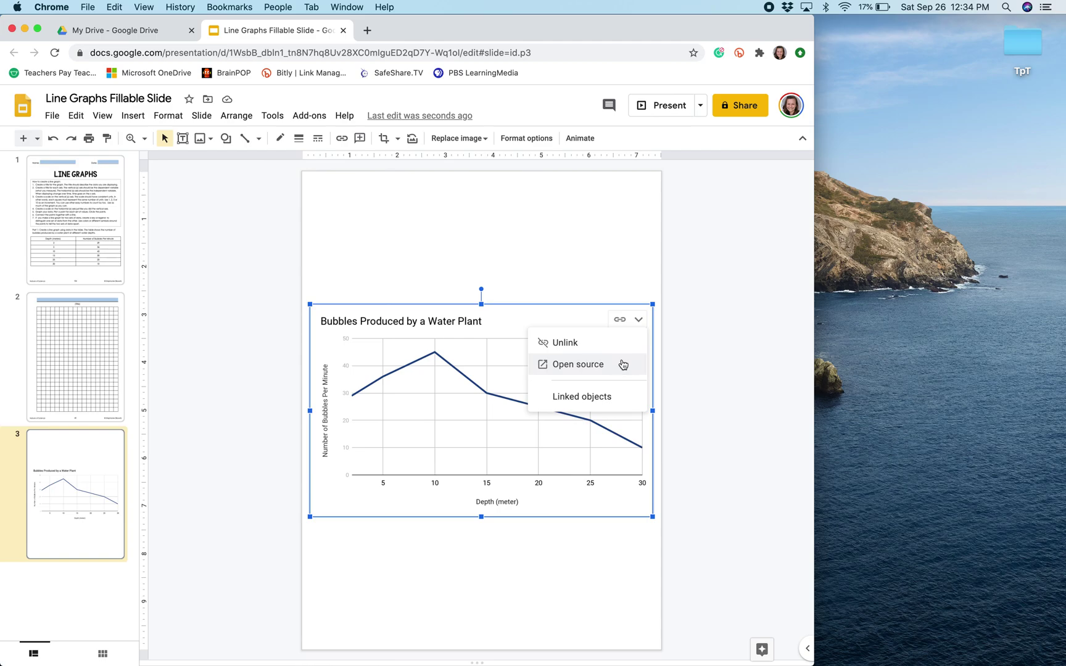
pyautogui.click(751, 350)
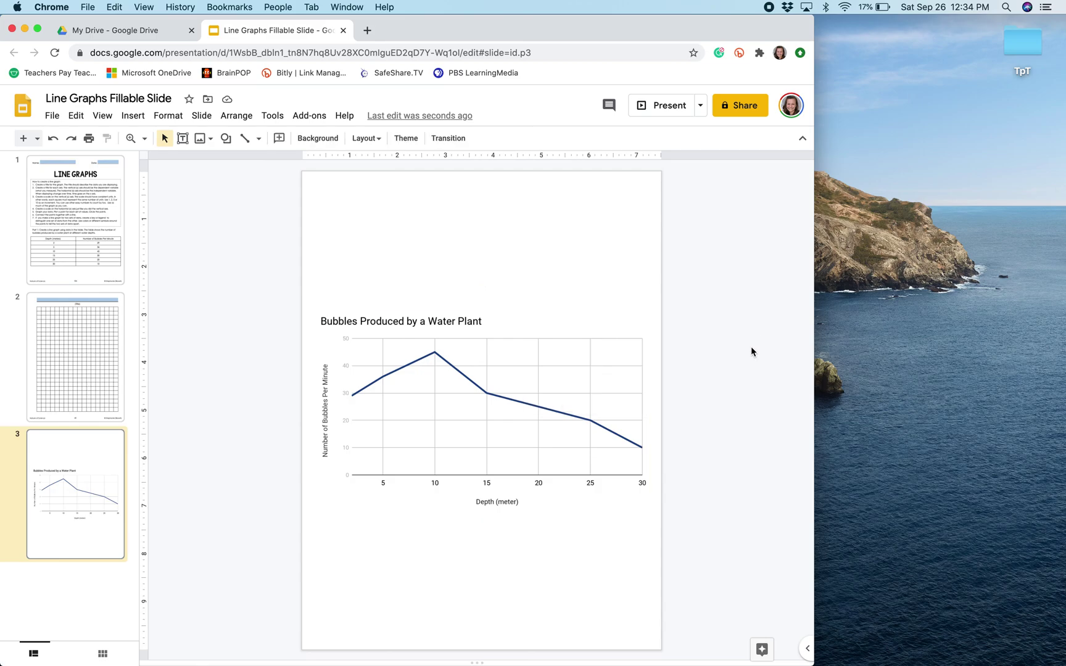